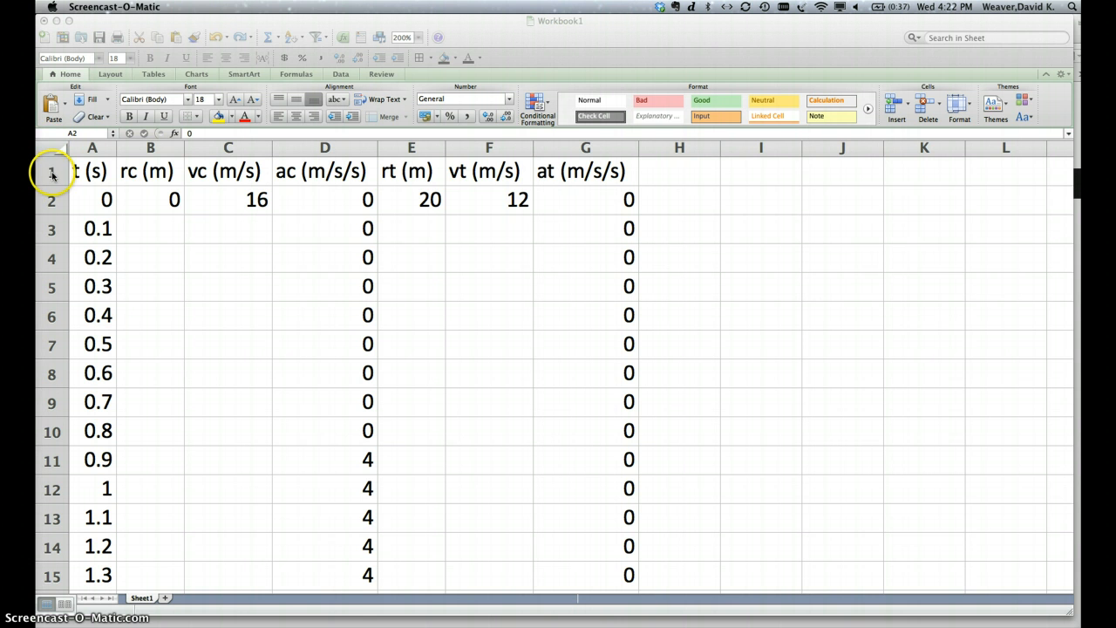
Examine the header row and the chaser and target position, velocity and acceleration columns B through G
left_click(51, 174)
left_click(51, 172)
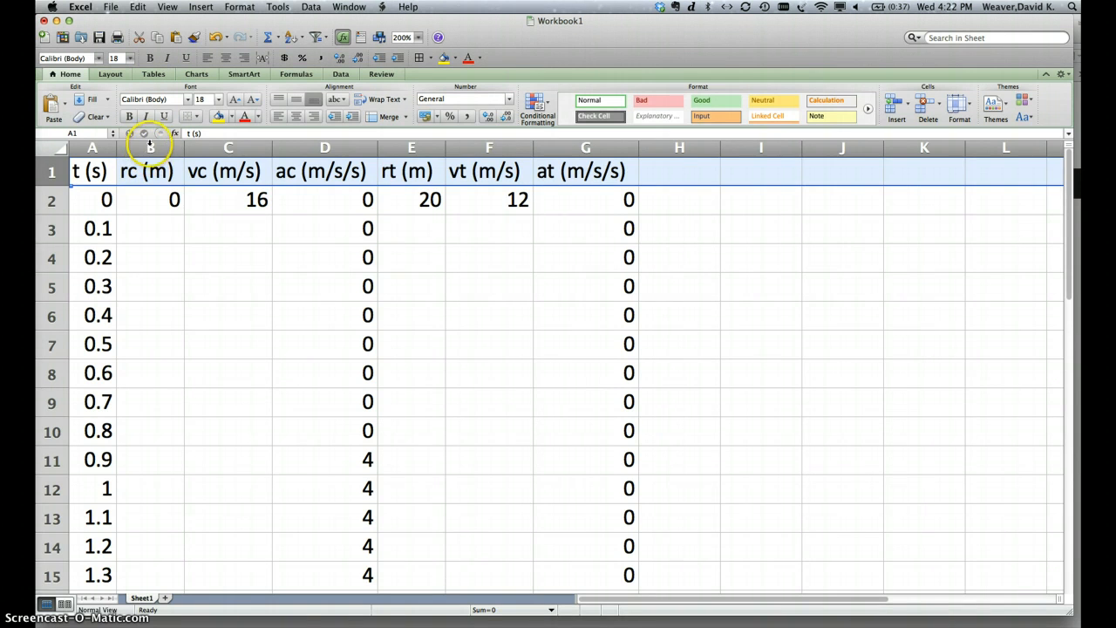
left_click(151, 146)
left_click(235, 146)
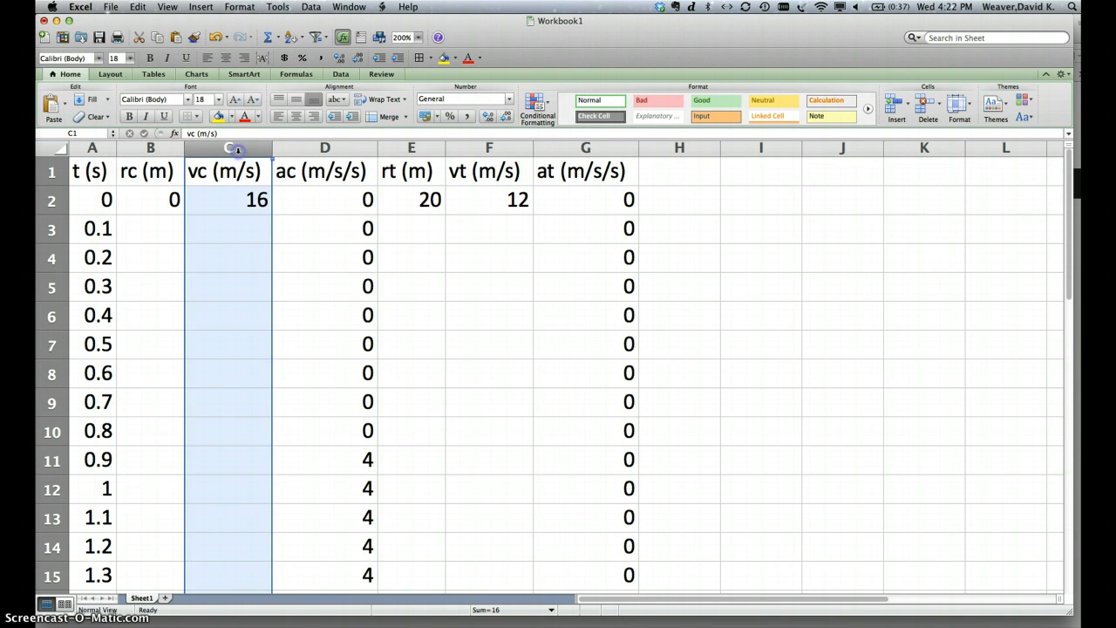
left_click(331, 146)
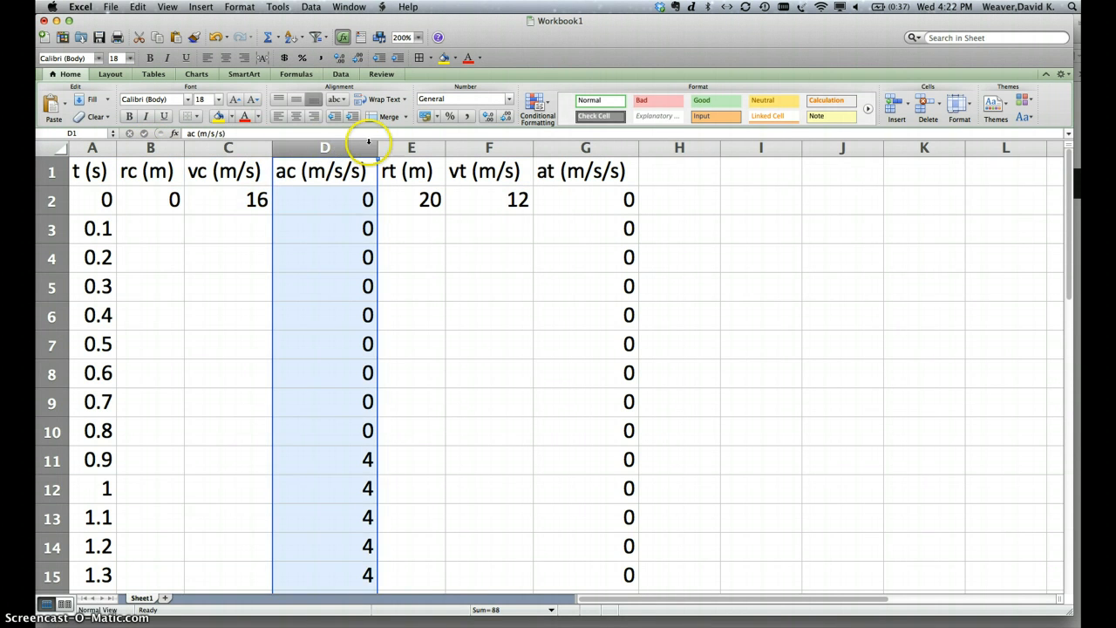
left_click(415, 148)
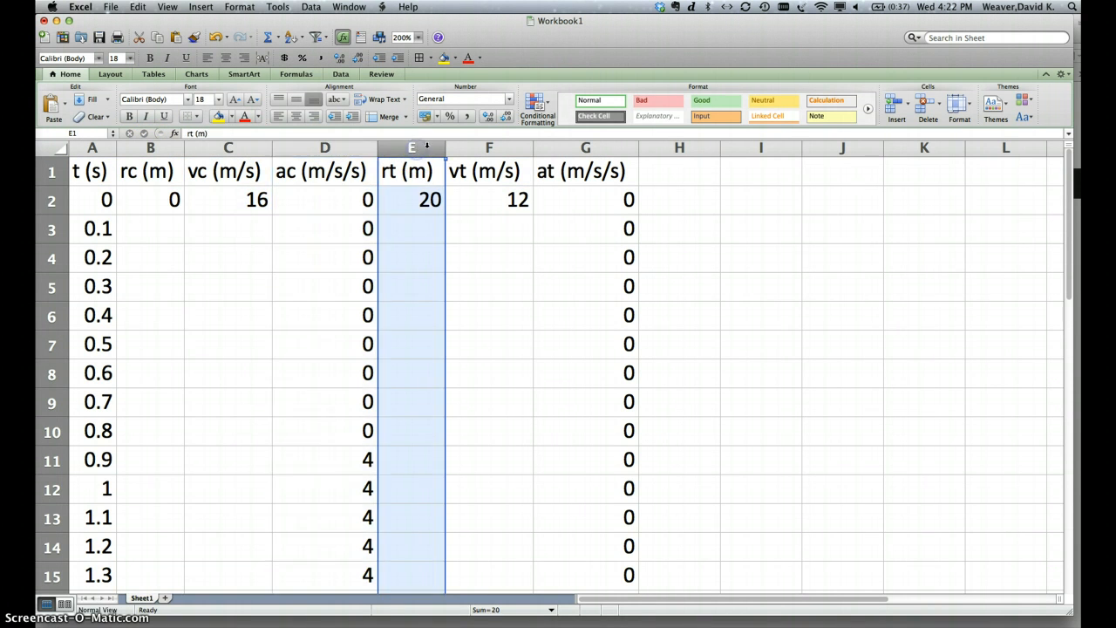
left_click(488, 148)
left_click(585, 150)
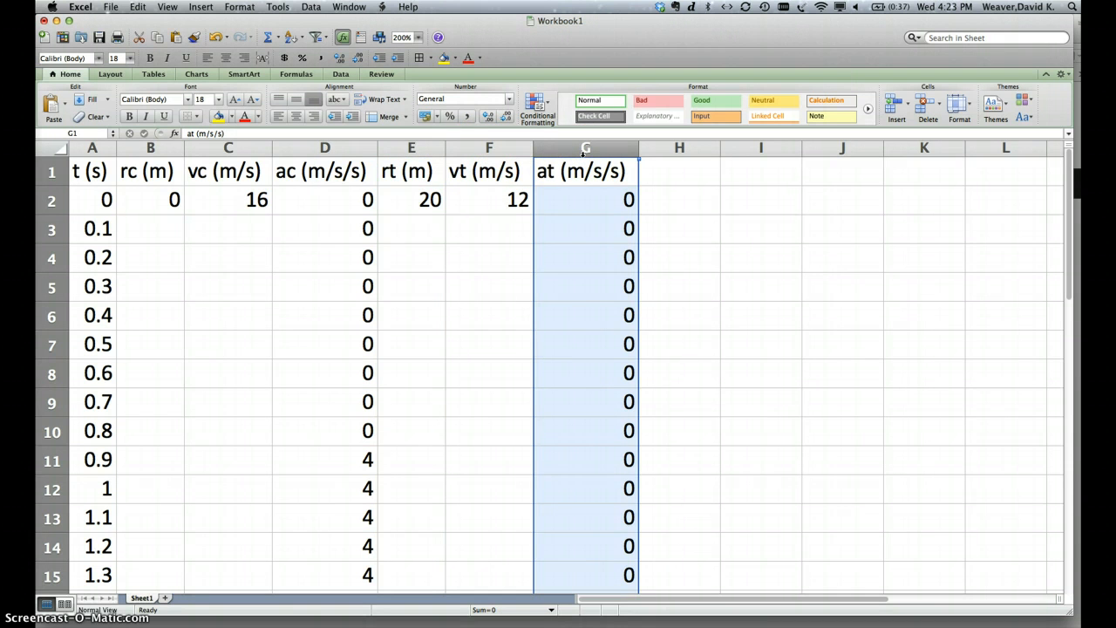
Examine the time column A and the interval between its first two entries in A2 and A3
left_click(93, 148)
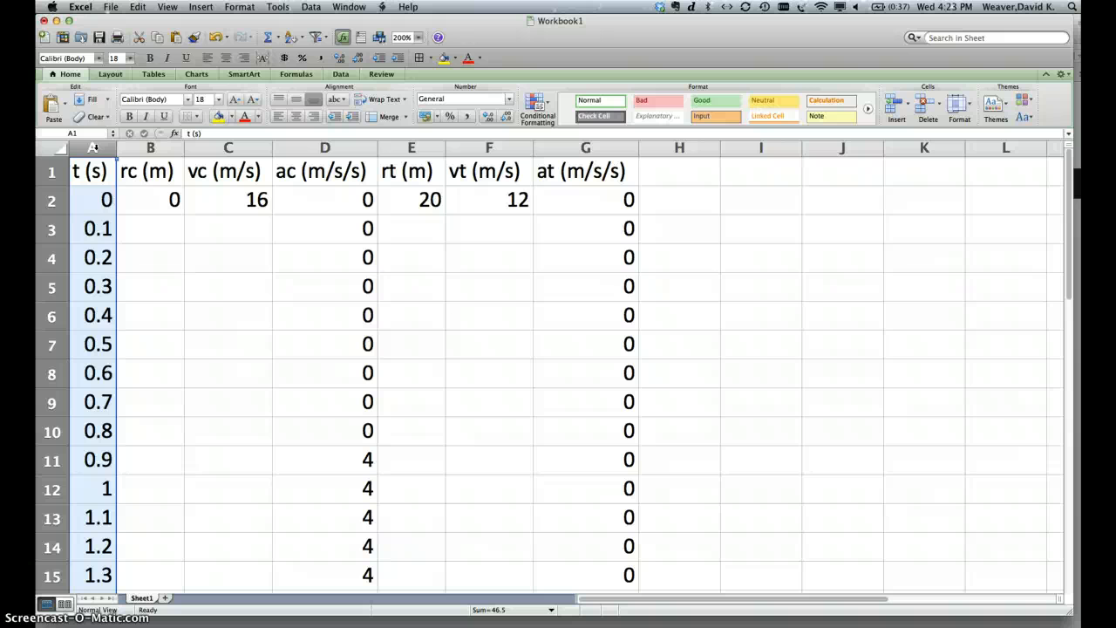
left_click(101, 200)
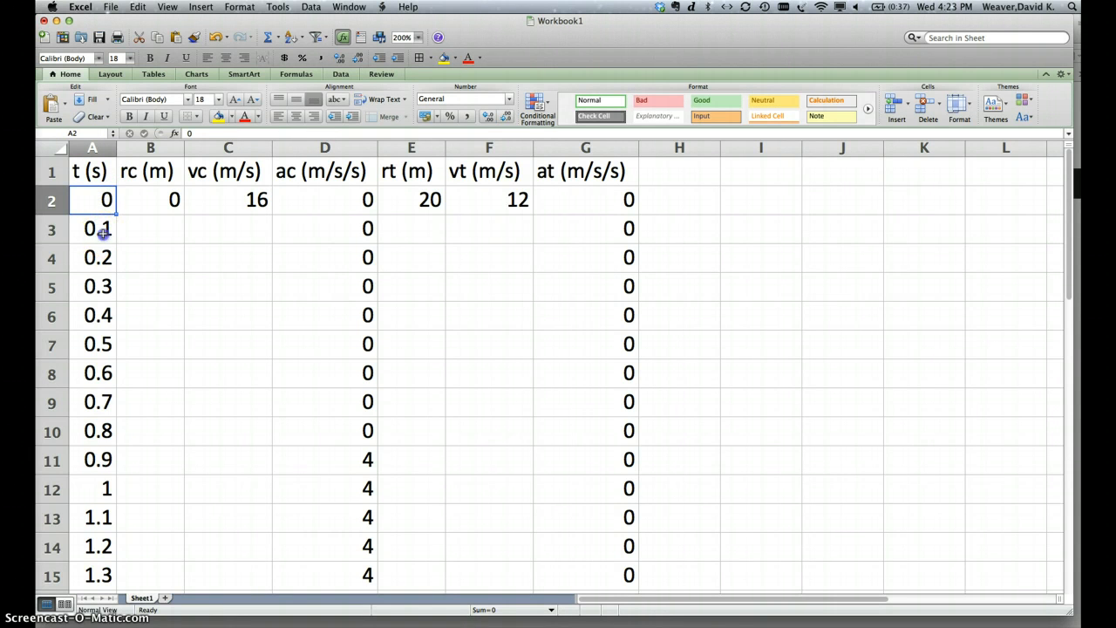
left_click(102, 229)
left_click_drag(106, 201, 103, 225)
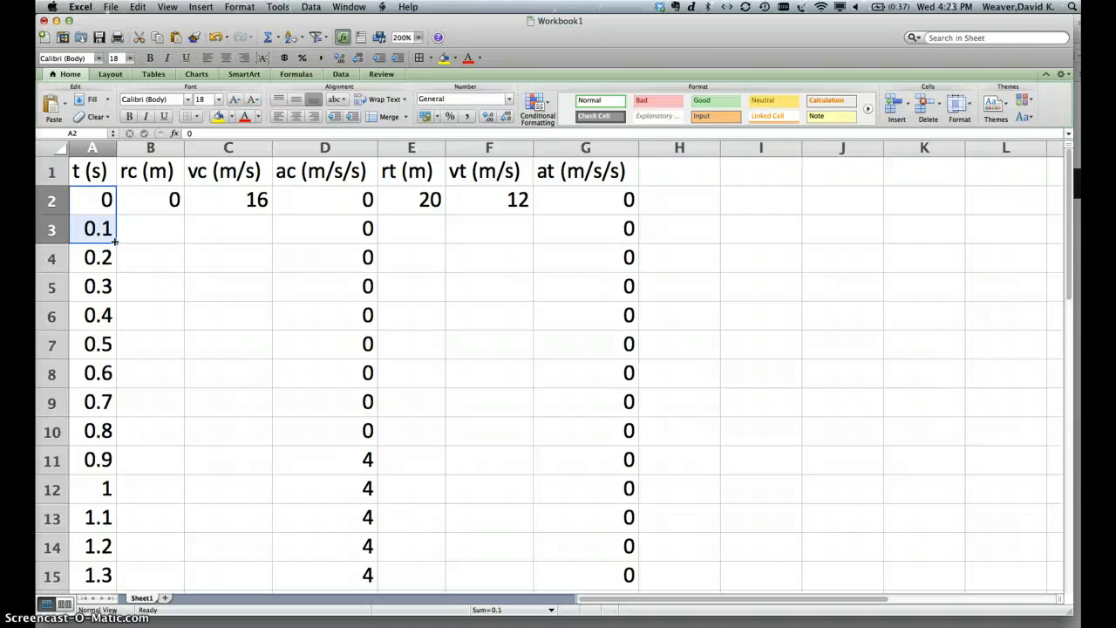
Review the initial conditions in row 2, cell by cell from B2 through G2
left_click(51, 201)
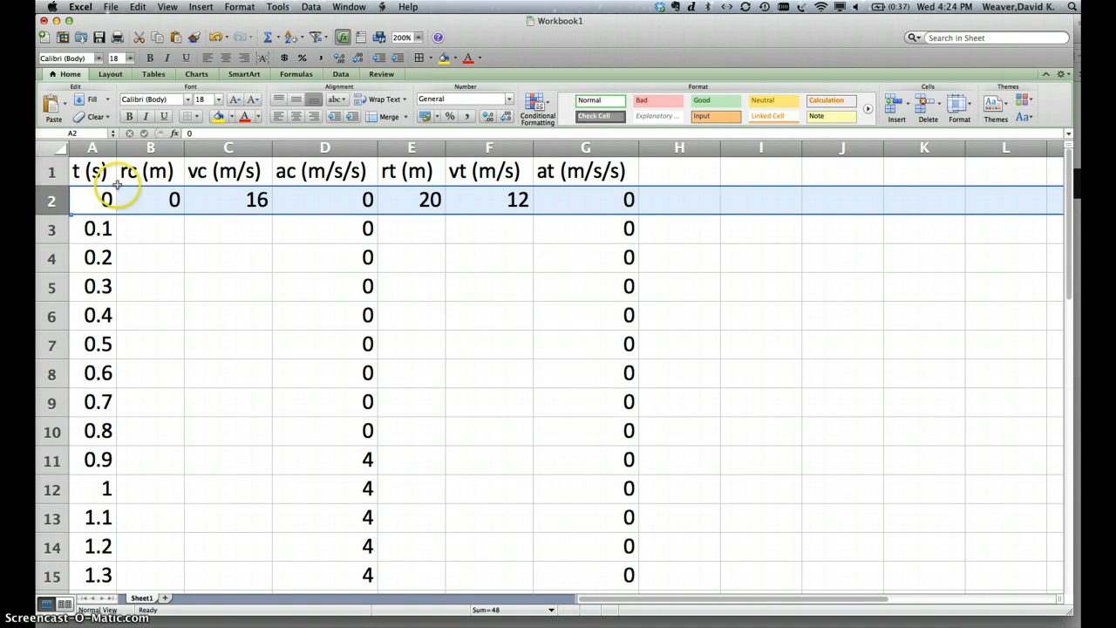
left_click(151, 200)
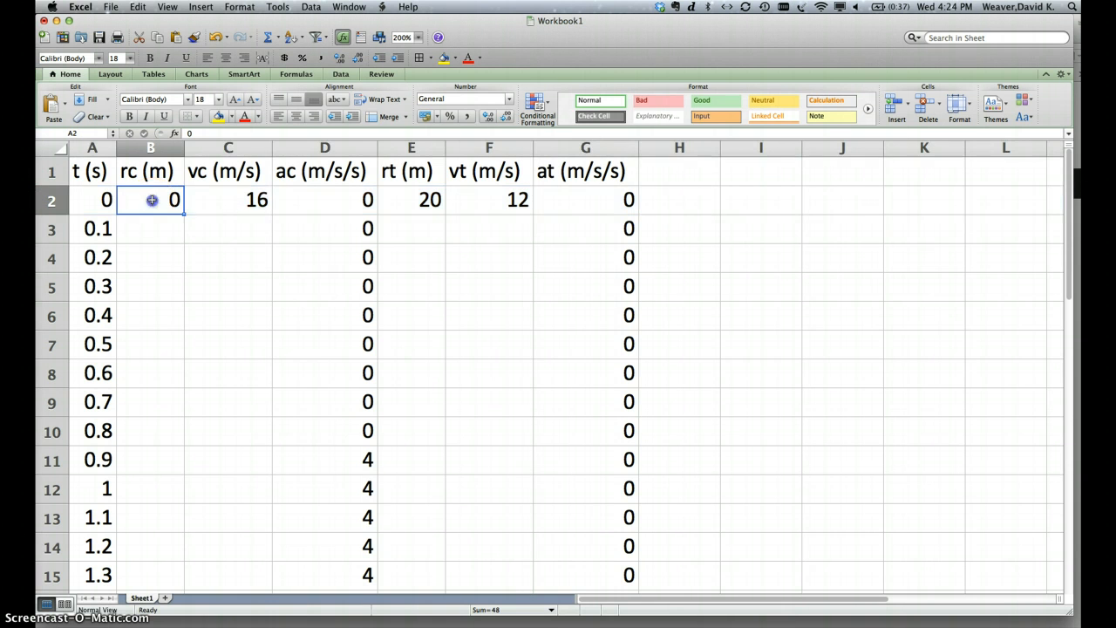
left_click(248, 199)
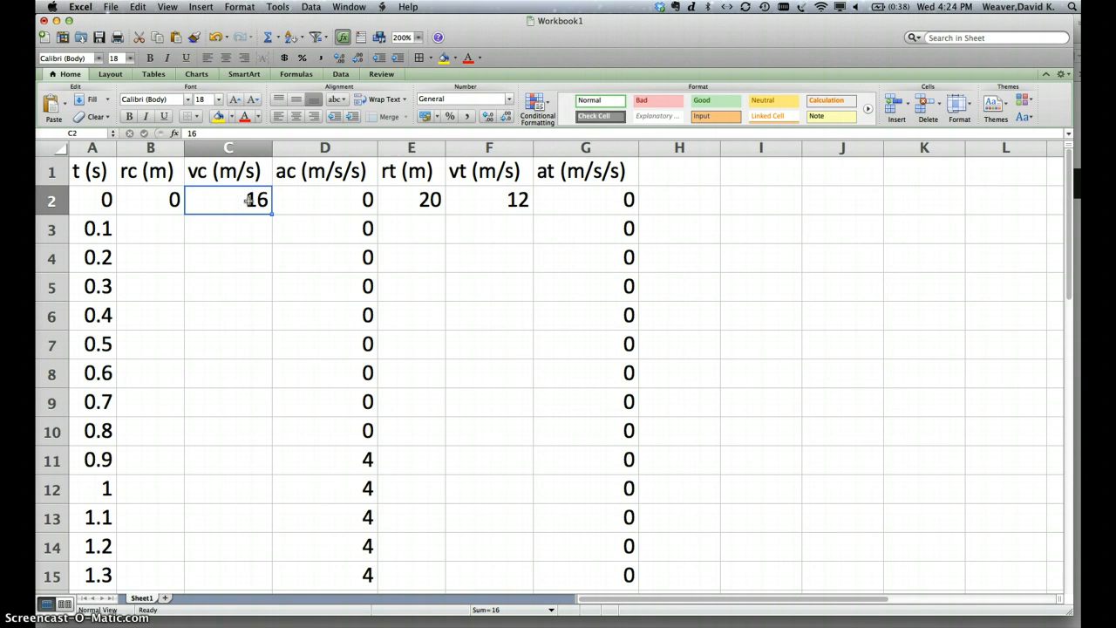
left_click(355, 201)
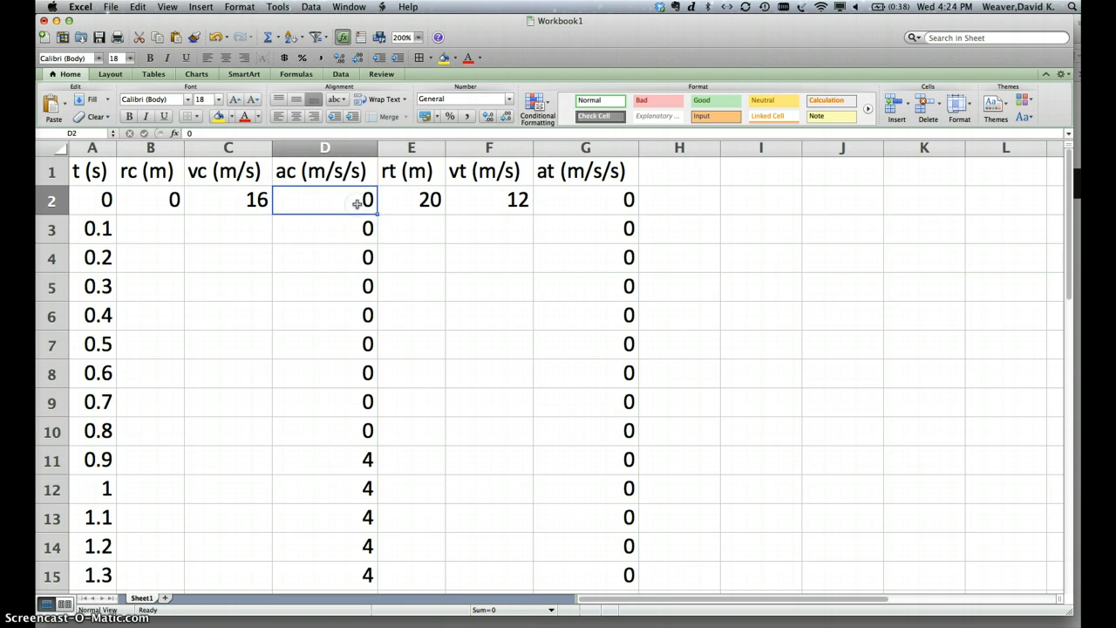
left_click(425, 200)
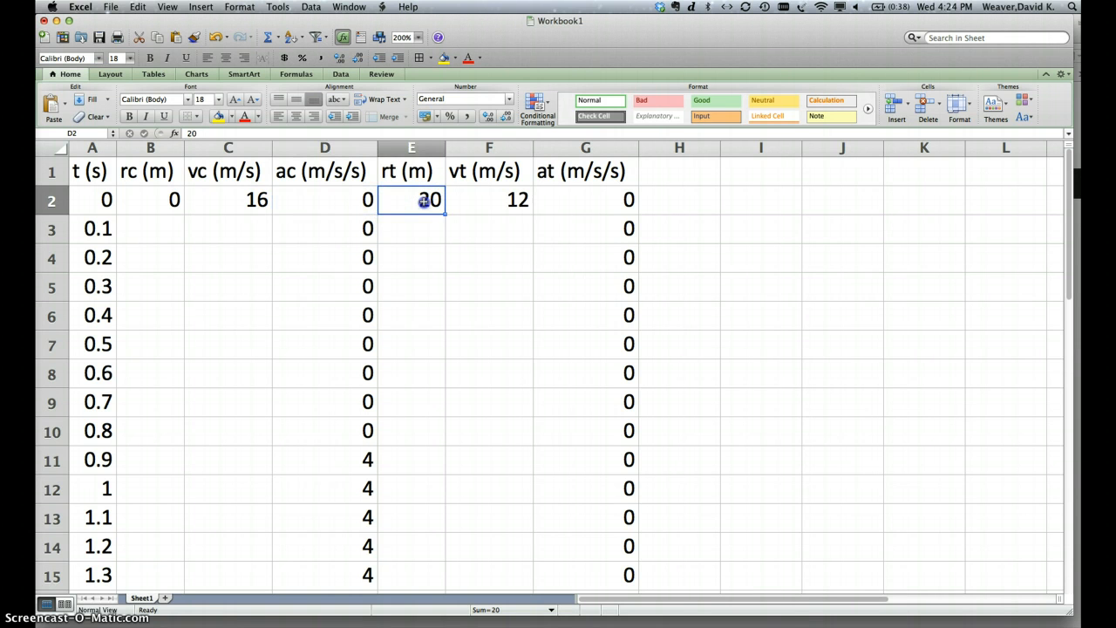
left_click(519, 201)
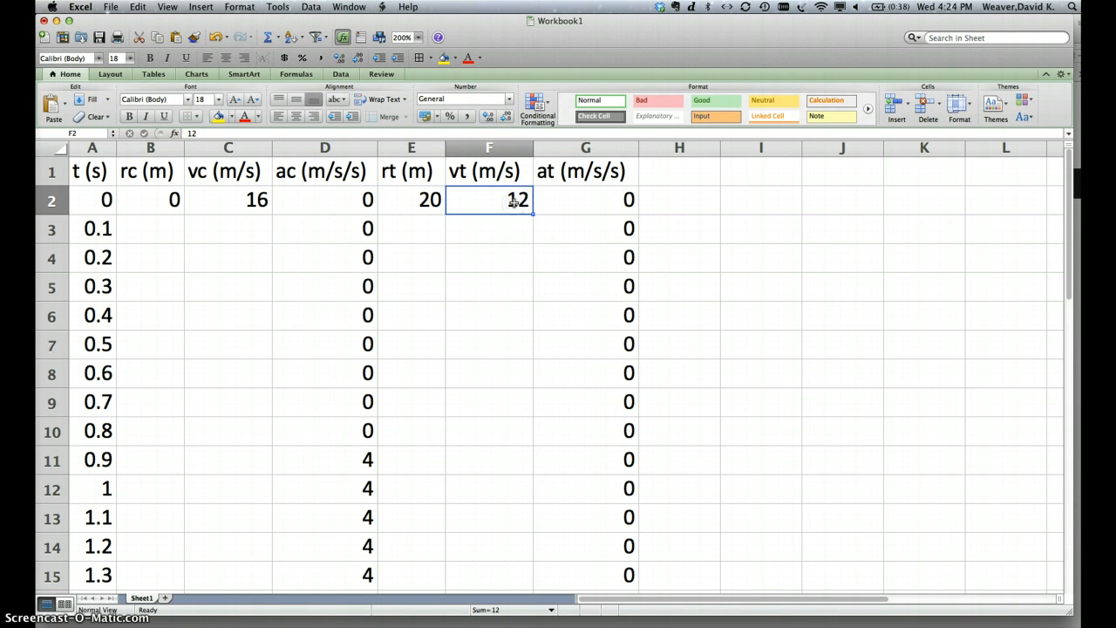
left_click(604, 204)
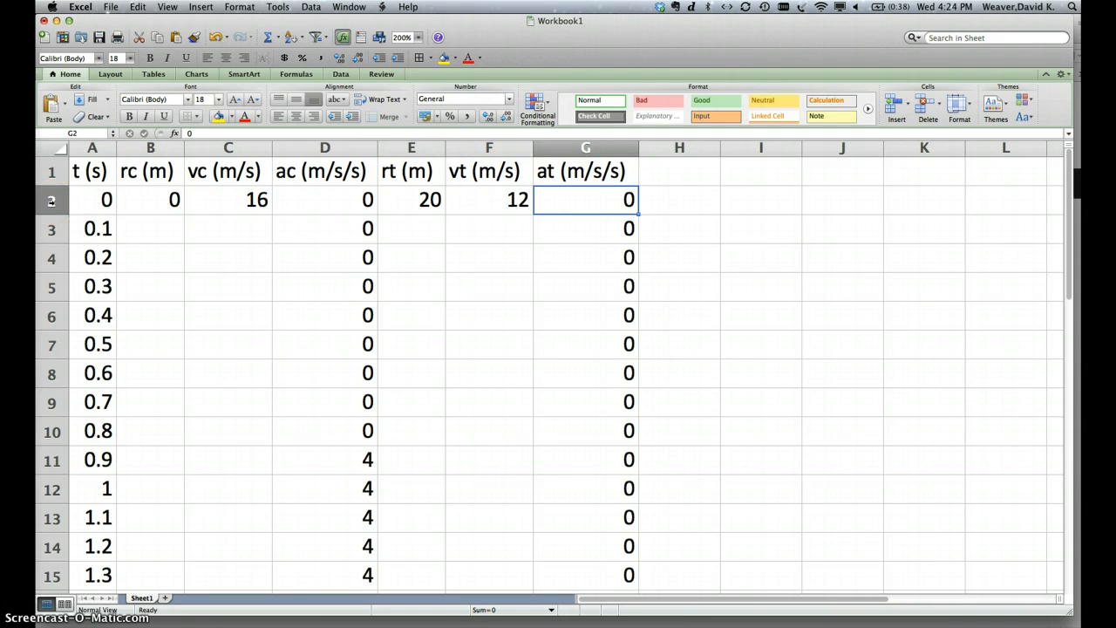
Examine the acceleration columns ac and at, including where the ac values change at D11
left_click(345, 149)
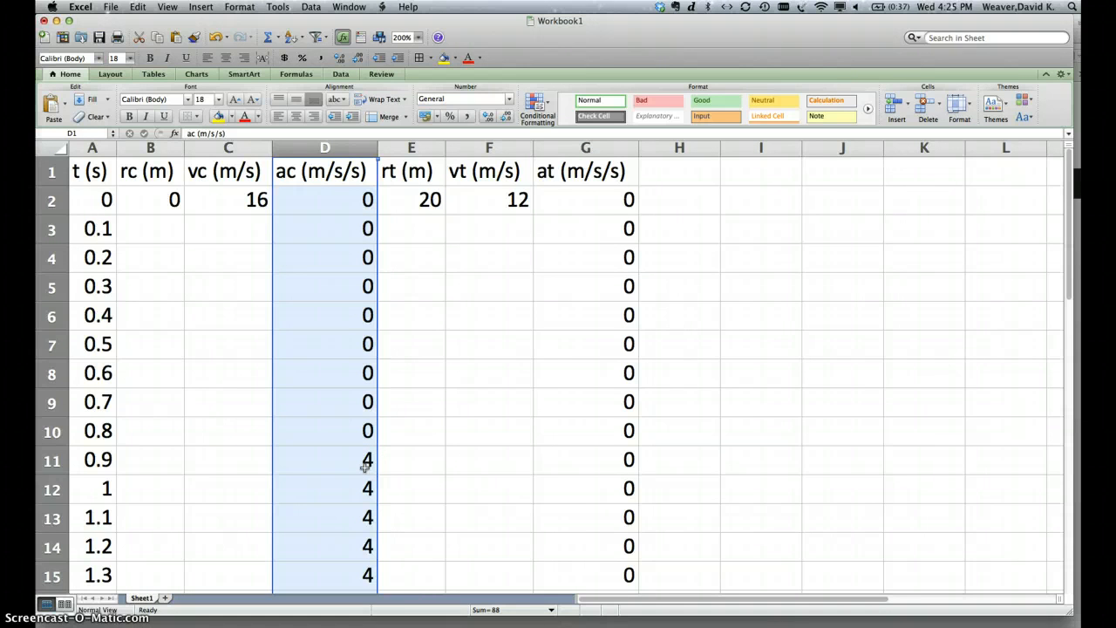
left_click(365, 467)
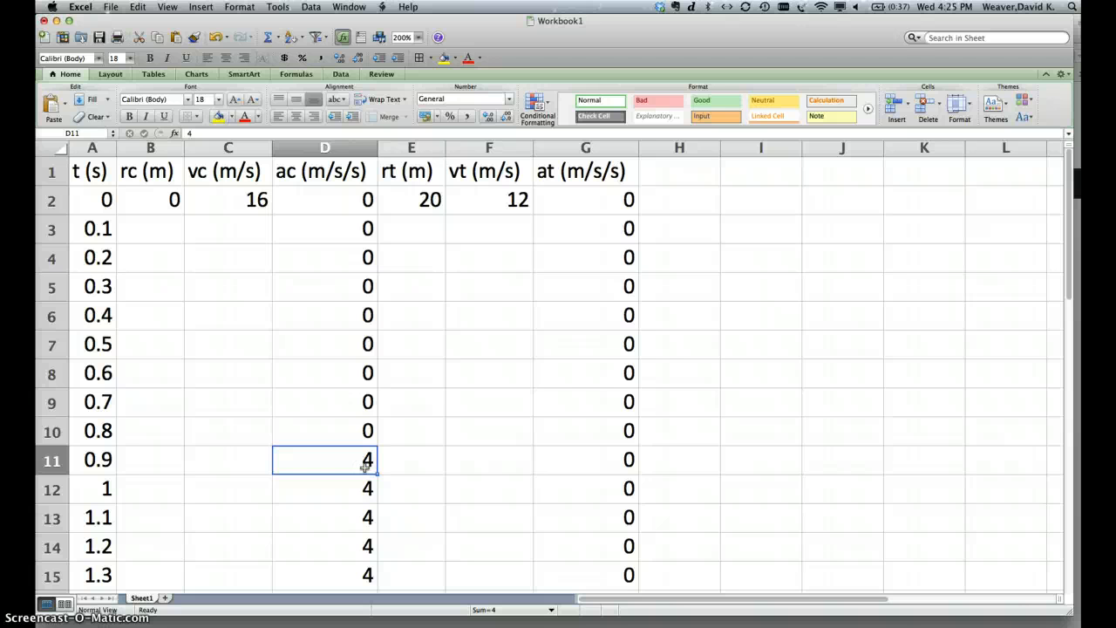
left_click(621, 202)
left_click(615, 147)
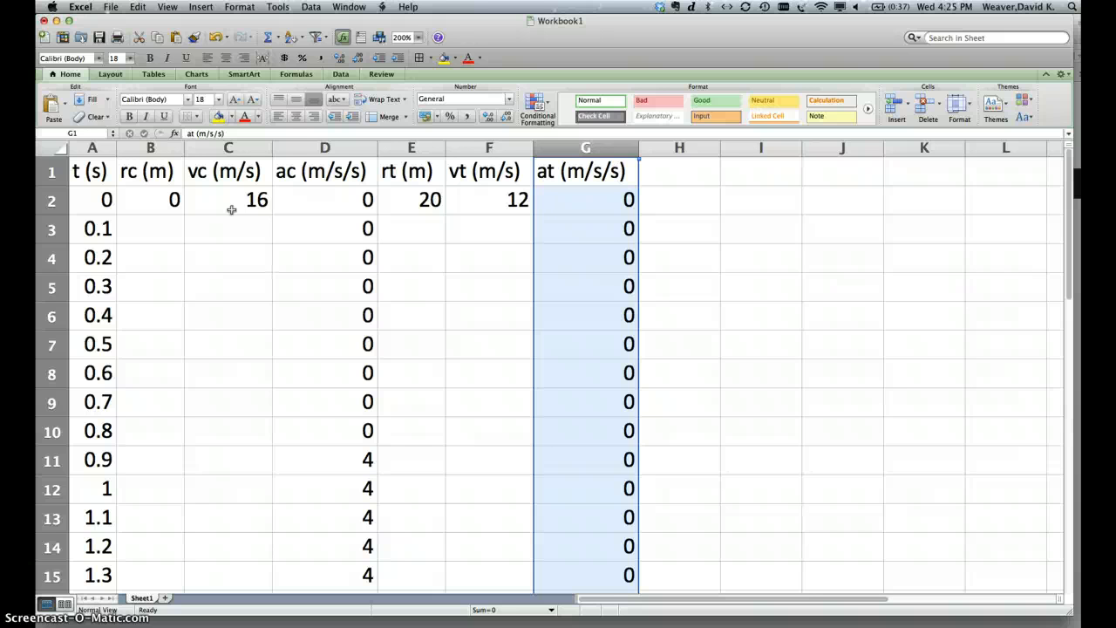
Enter the position formula =B2+(C2+C3)/2*(A3-A2) in cell B3 of the rc column
left_click(153, 233)
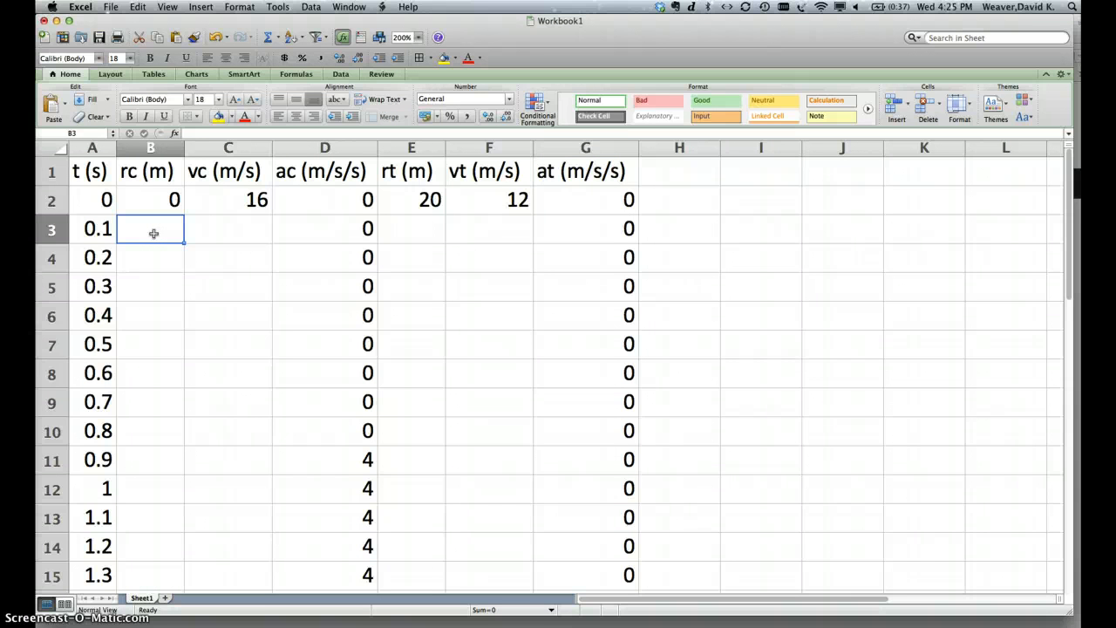
type("=")
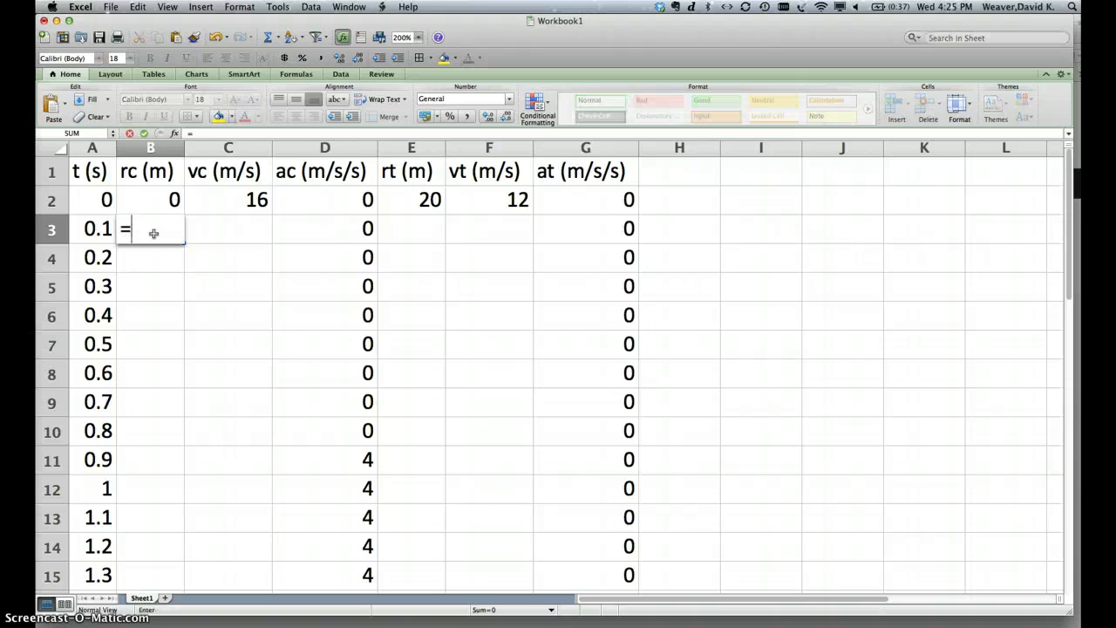
left_click(169, 200)
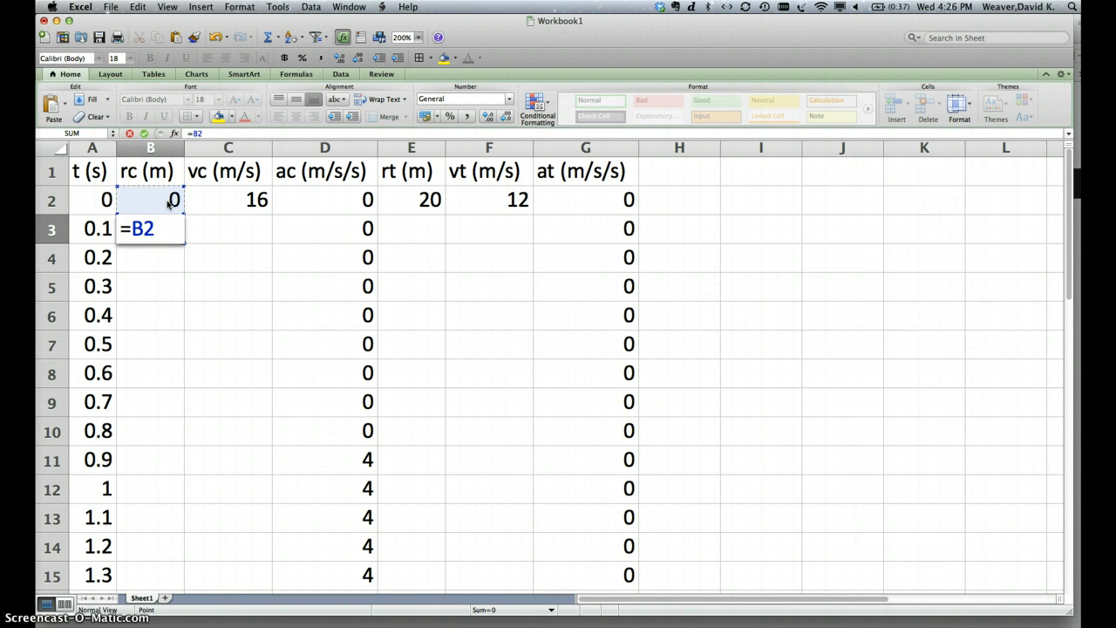
type("+")
type("(")
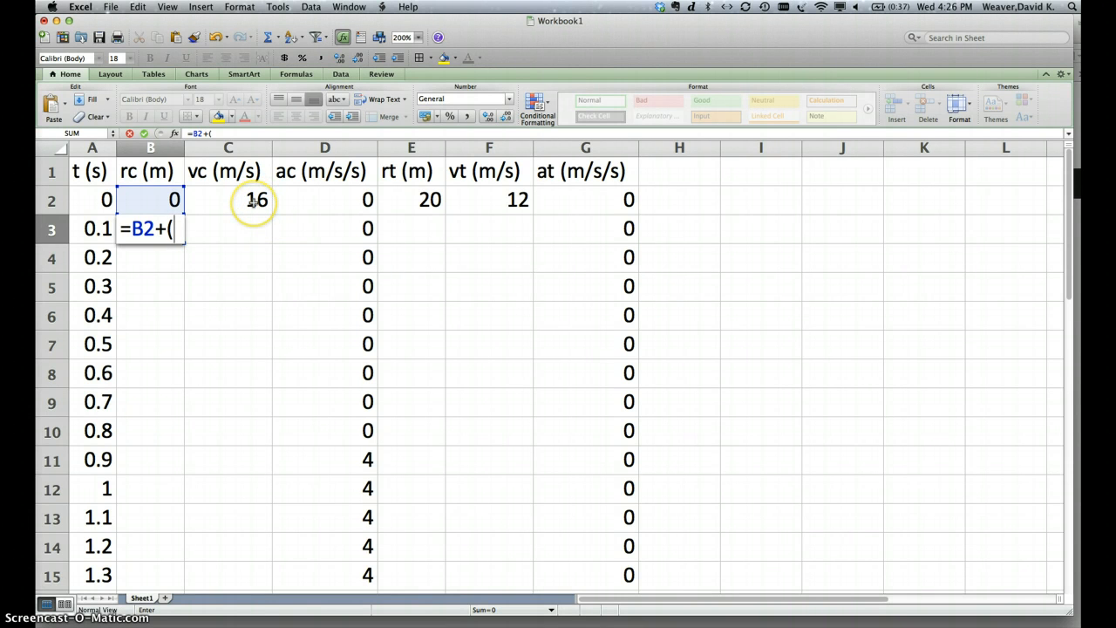
left_click(254, 200)
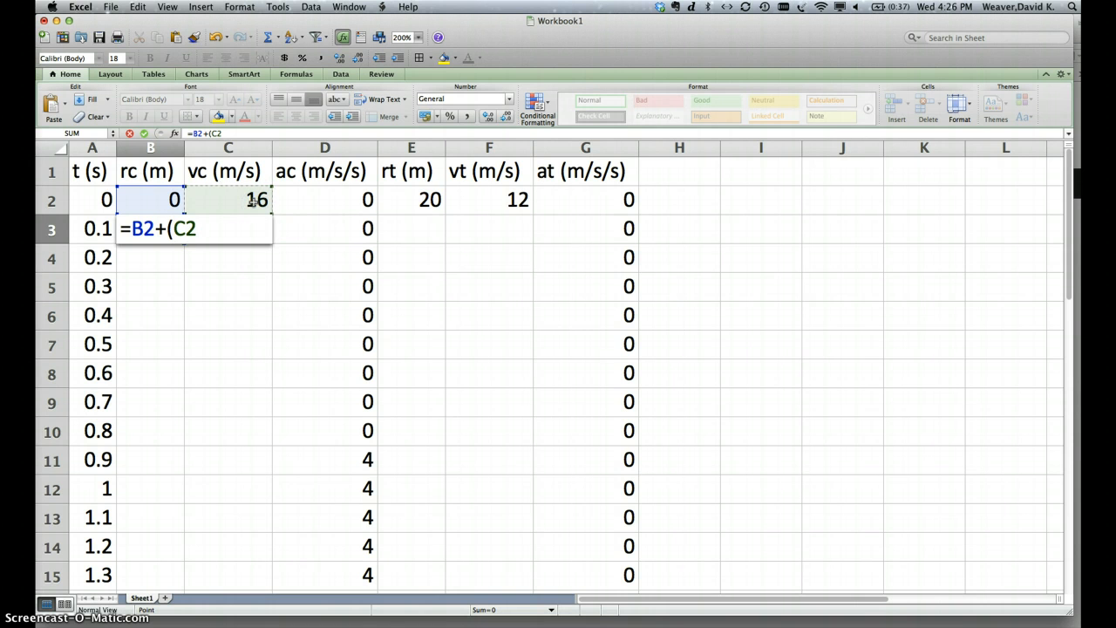
type("+C3)")
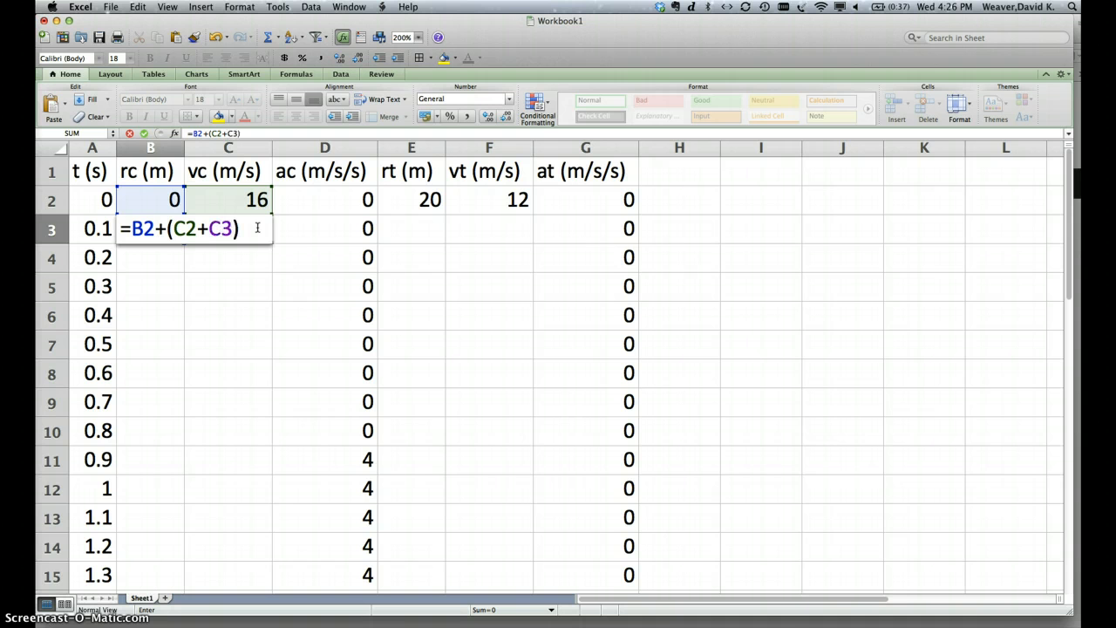
type("/2*")
type("(")
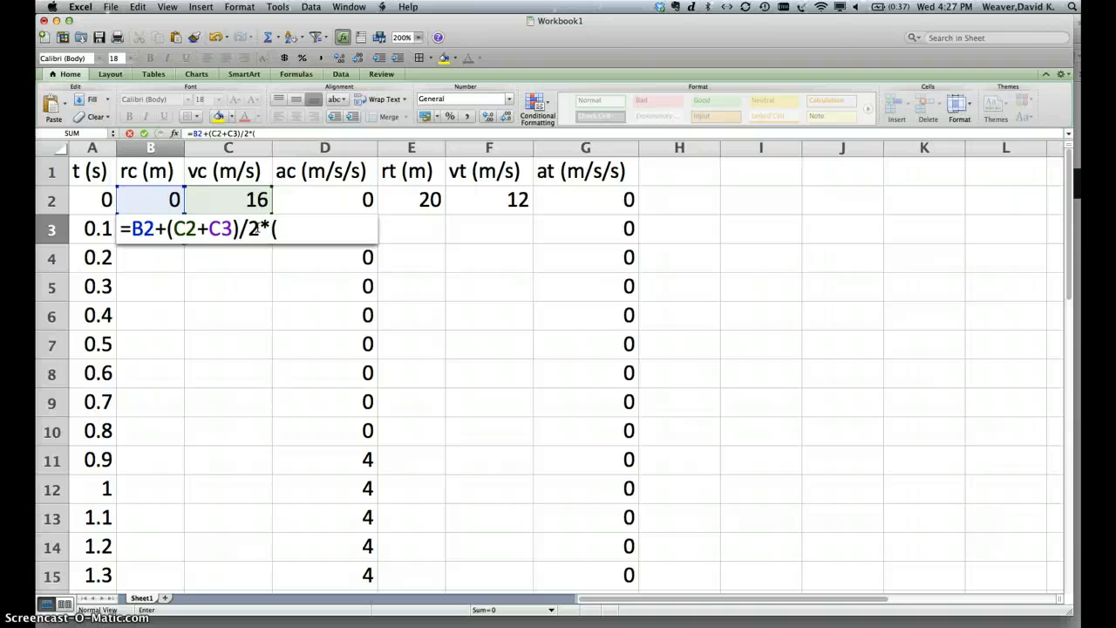
left_click(100, 229)
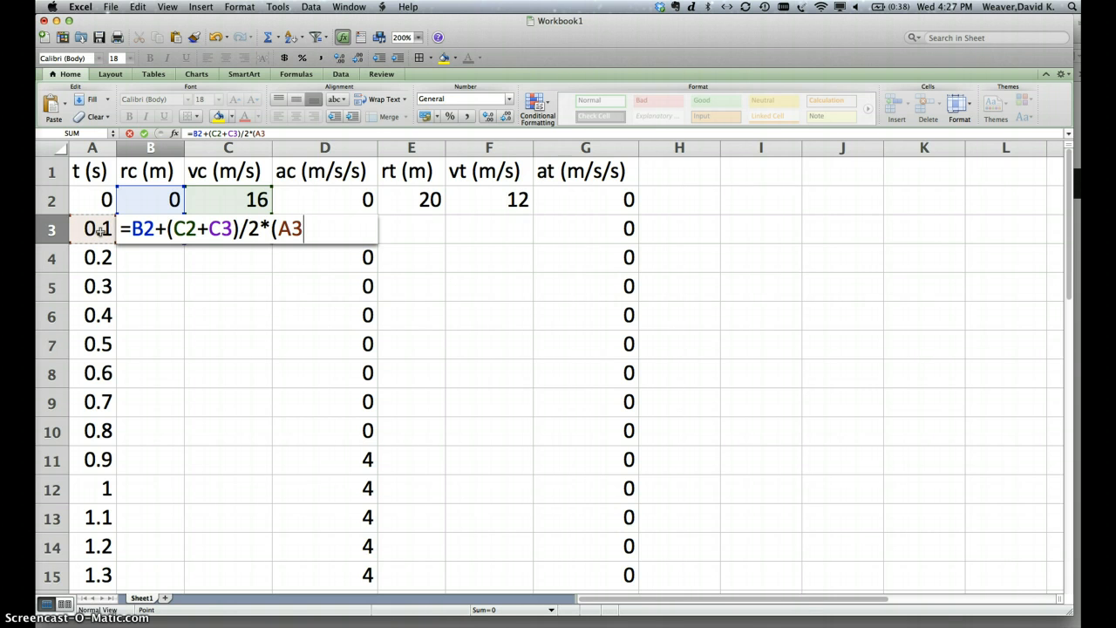
type("-")
left_click(91, 200)
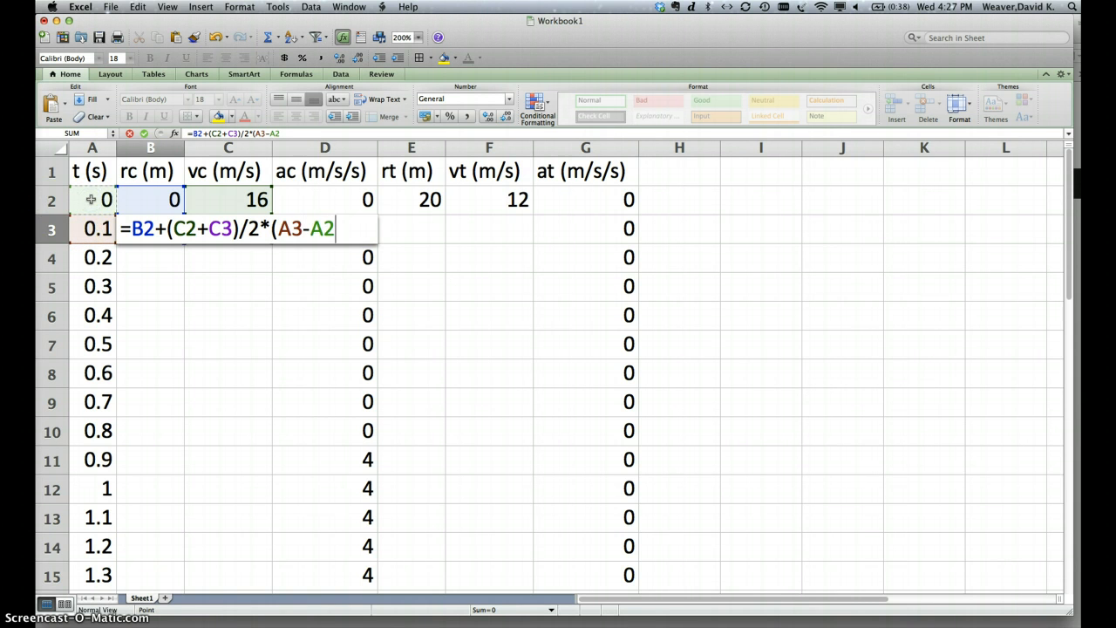
type(")")
left_click(155, 200)
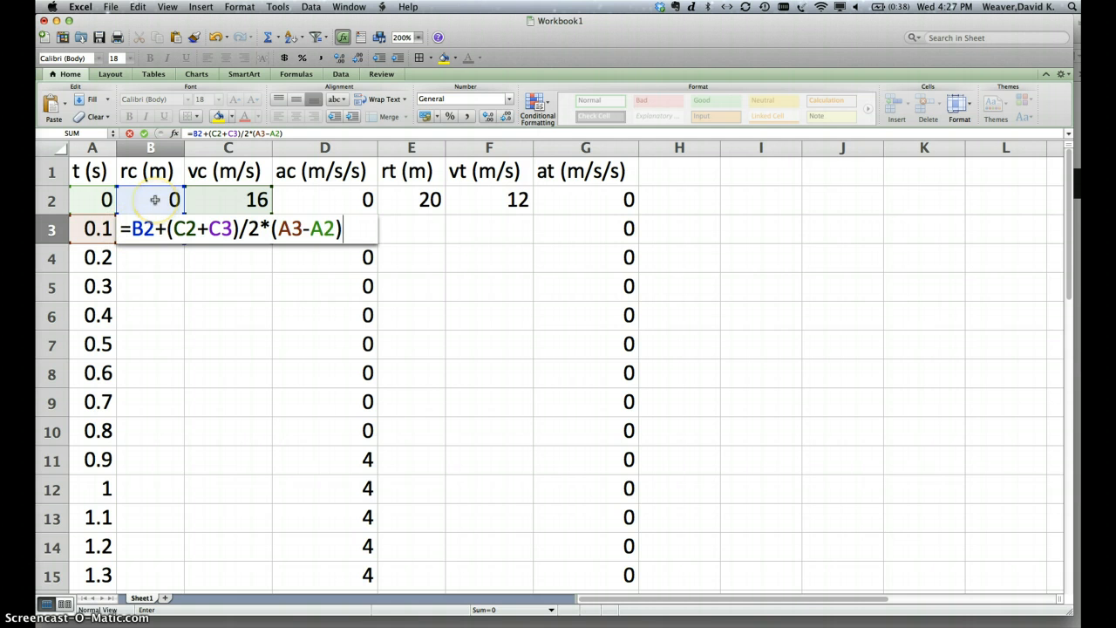
left_click(163, 232)
key("Return")
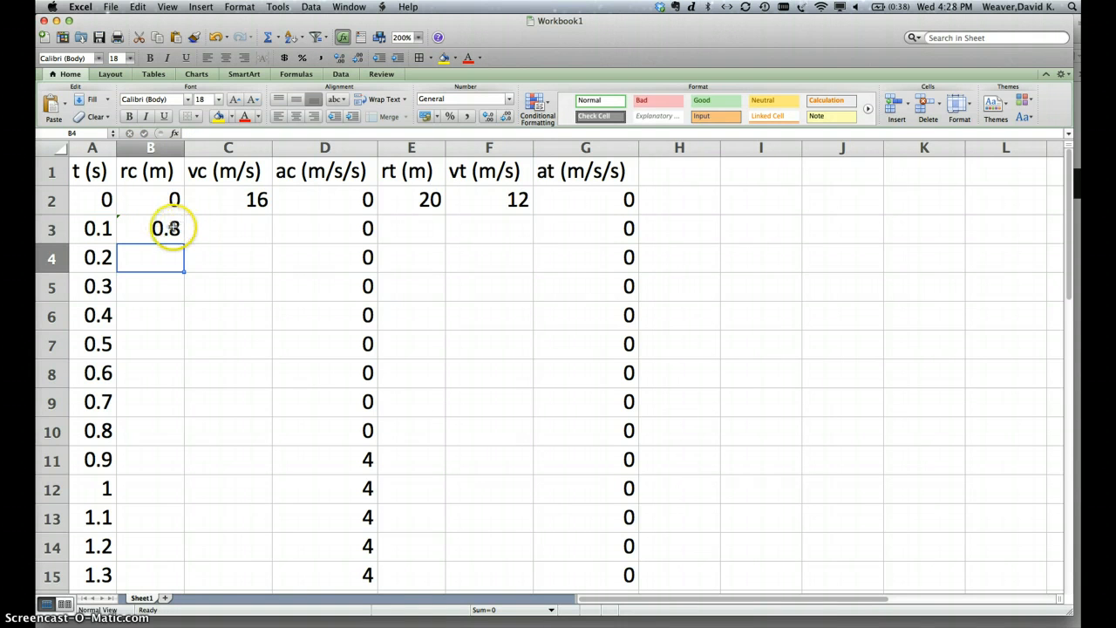
Enter the velocity formula =C2+D3*(A3-A2) in cell C3 of the vc column
left_click(242, 230)
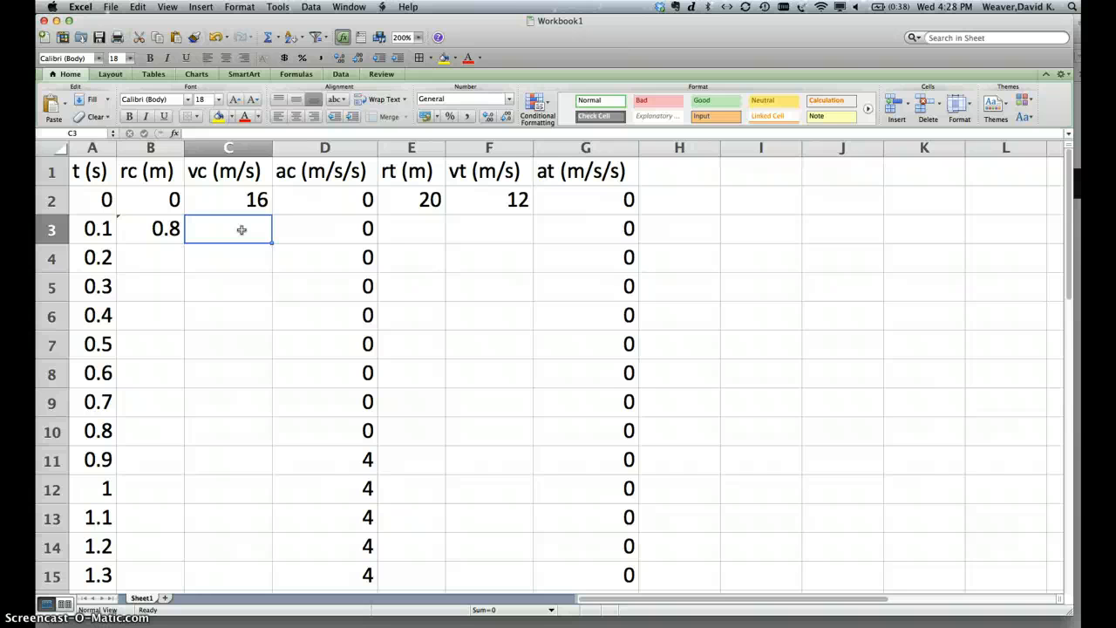
type("=")
left_click(241, 201)
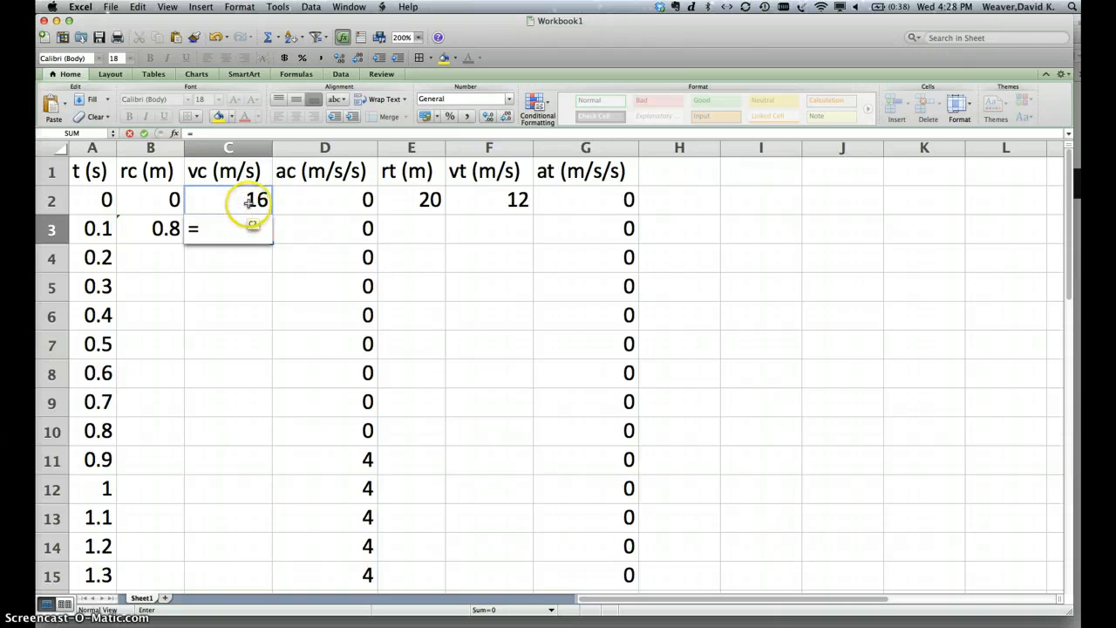
type("+")
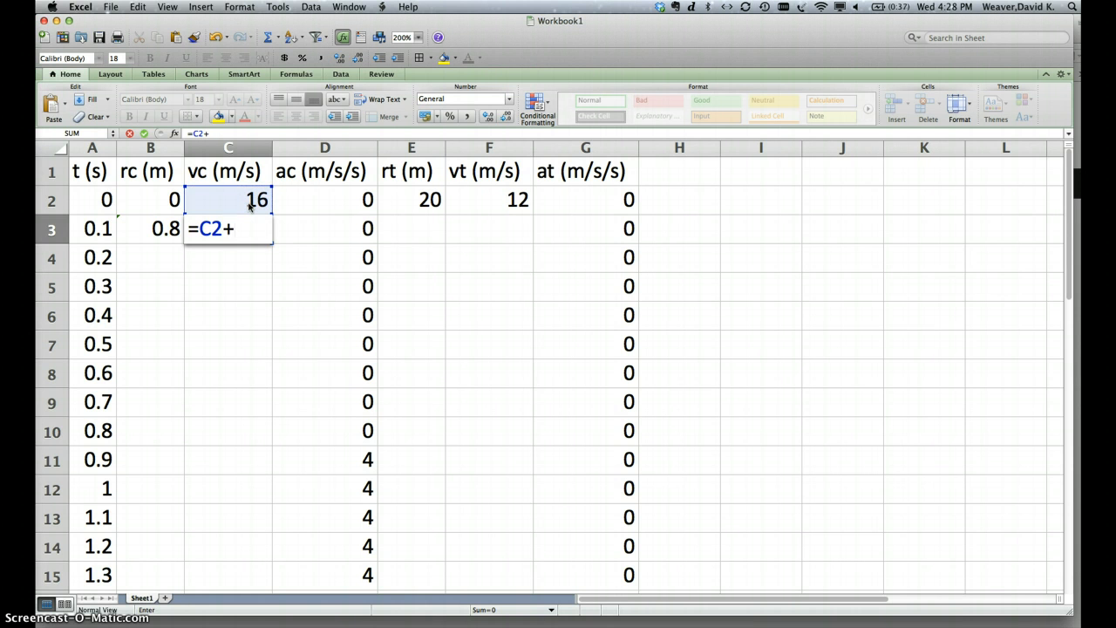
left_click(368, 228)
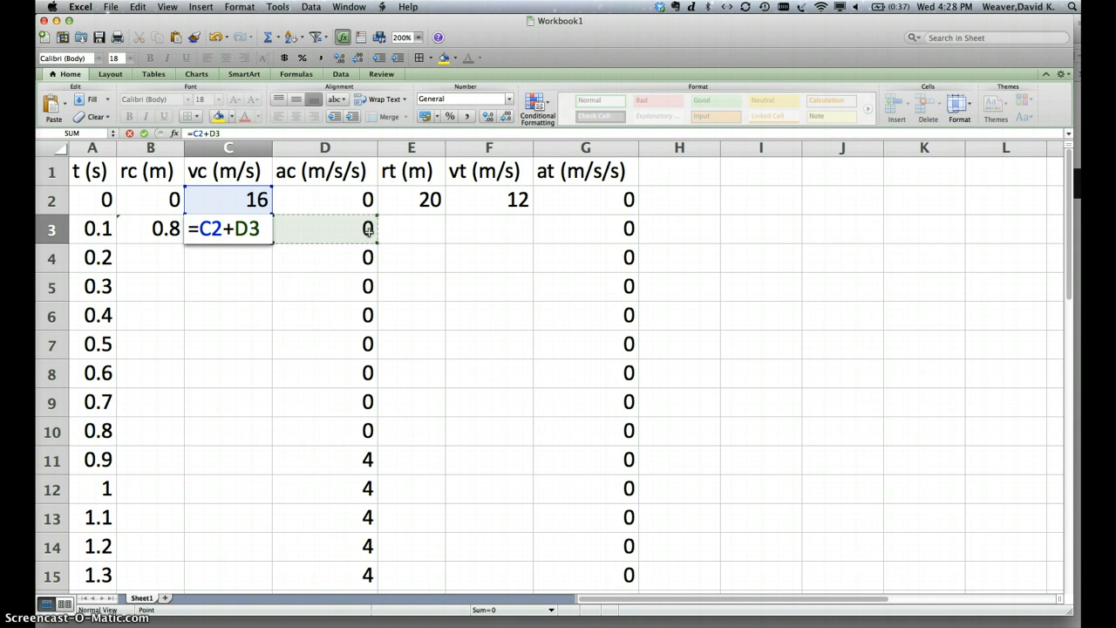
type("*")
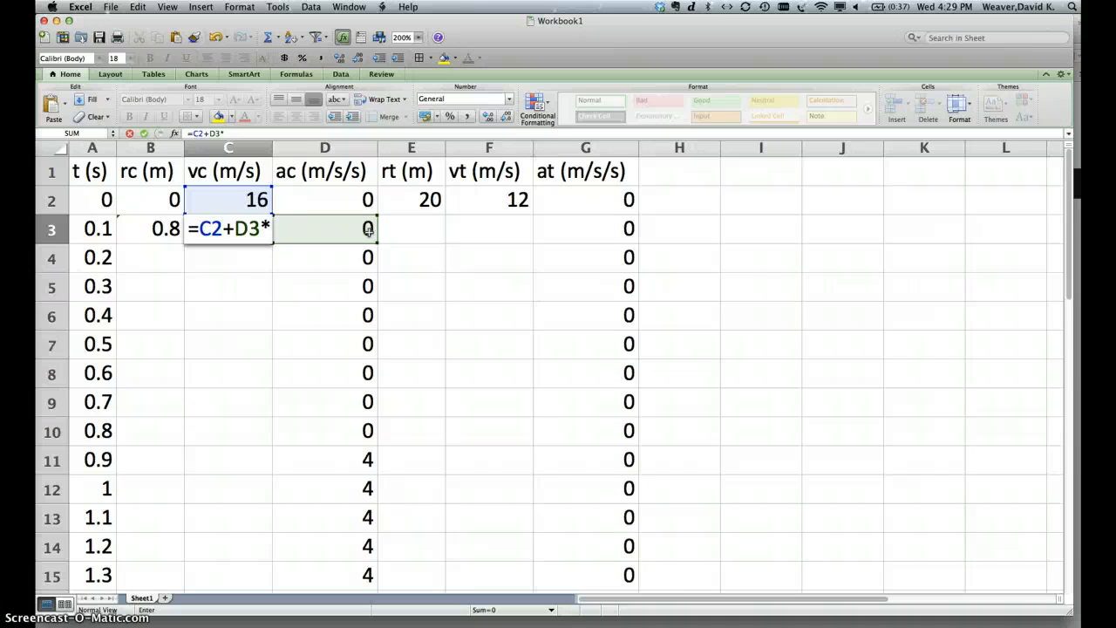
type("(")
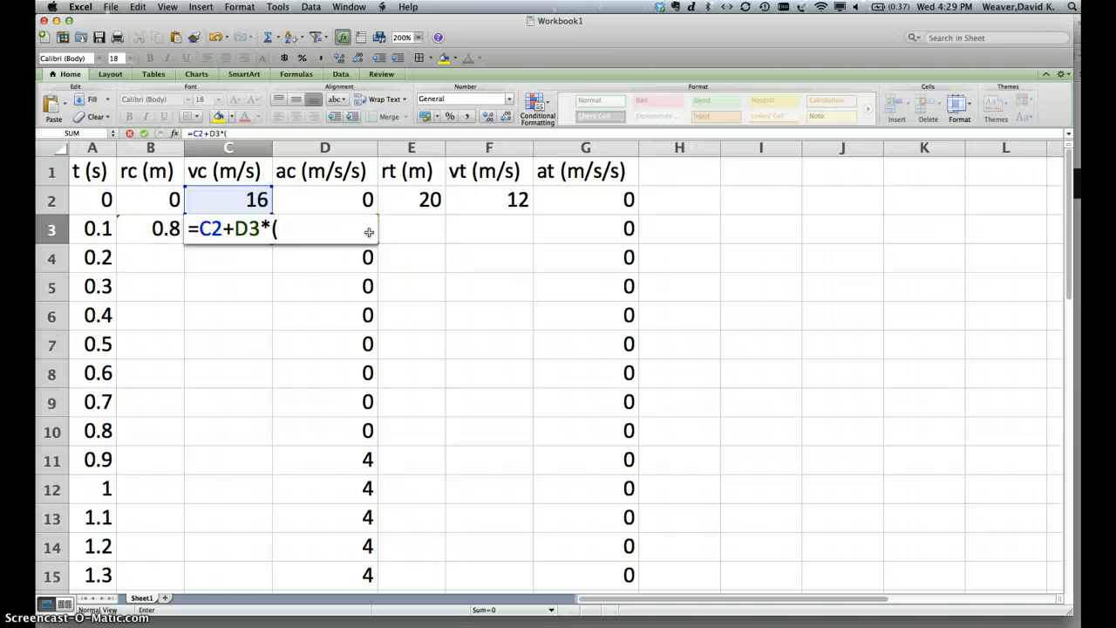
left_click(96, 231)
type("-")
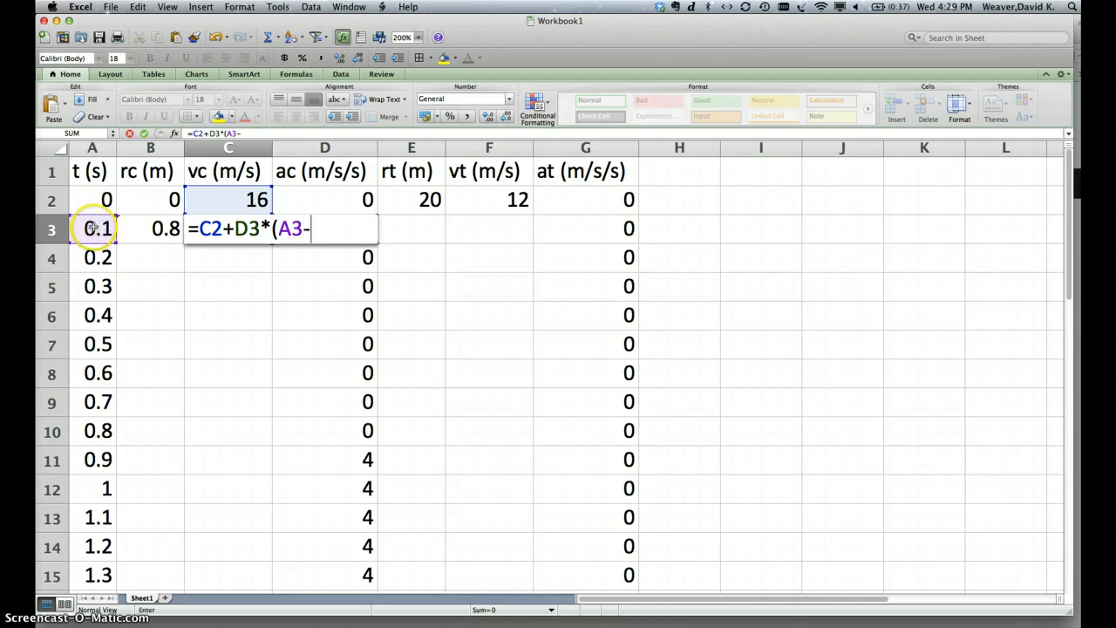
left_click(104, 201)
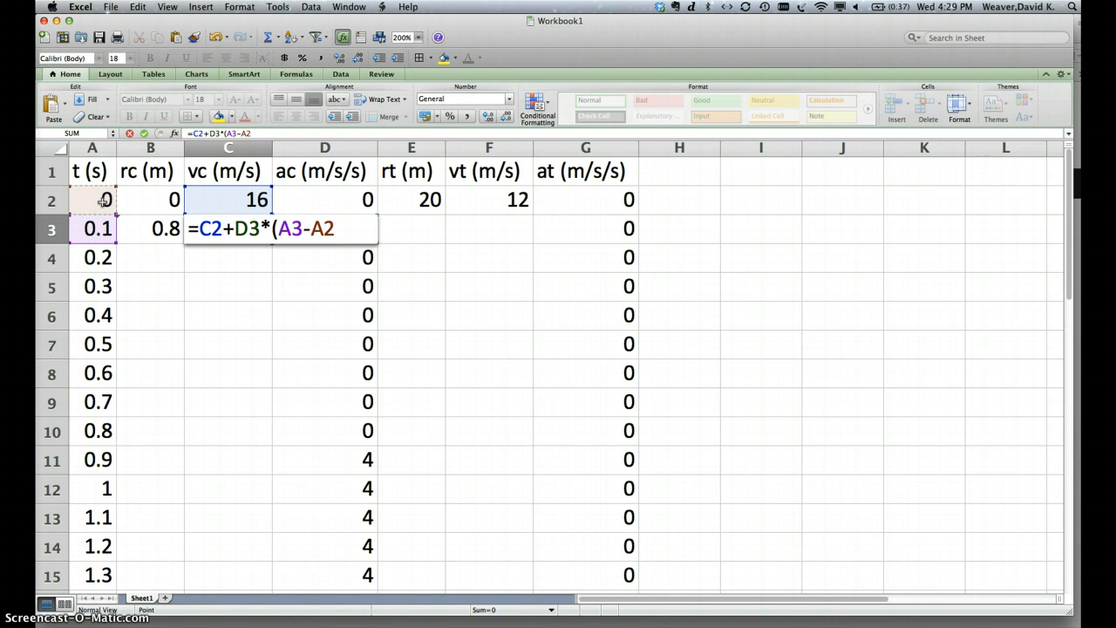
type(")")
key("Return")
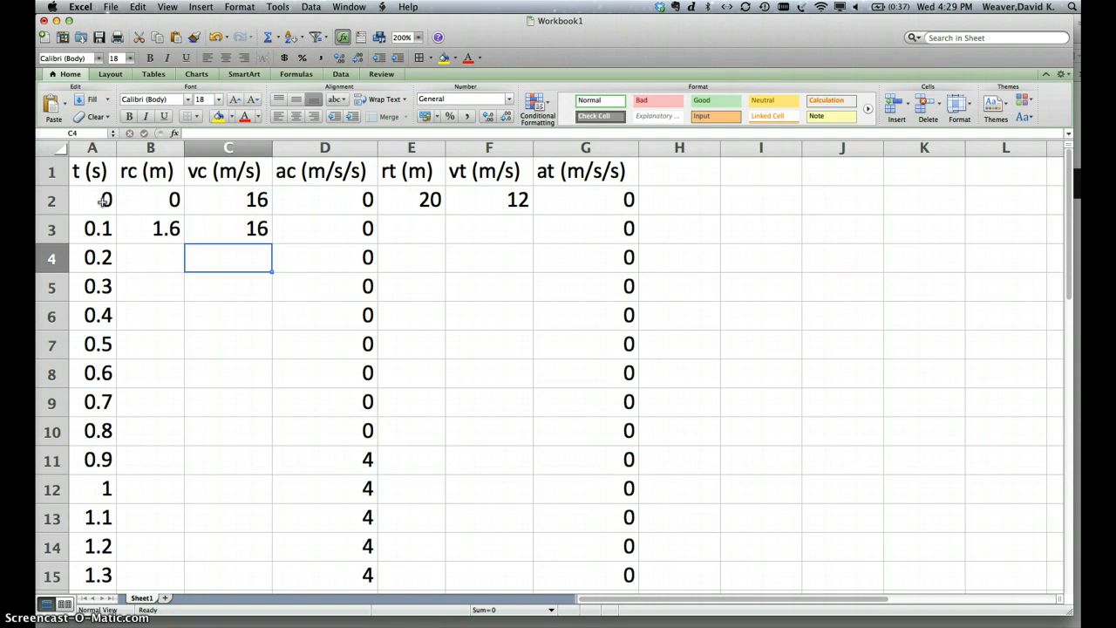
Enter the position formula =E2+(F2+F3)/2*(A3-A2) in cell E3 of the rt column
left_click(420, 229)
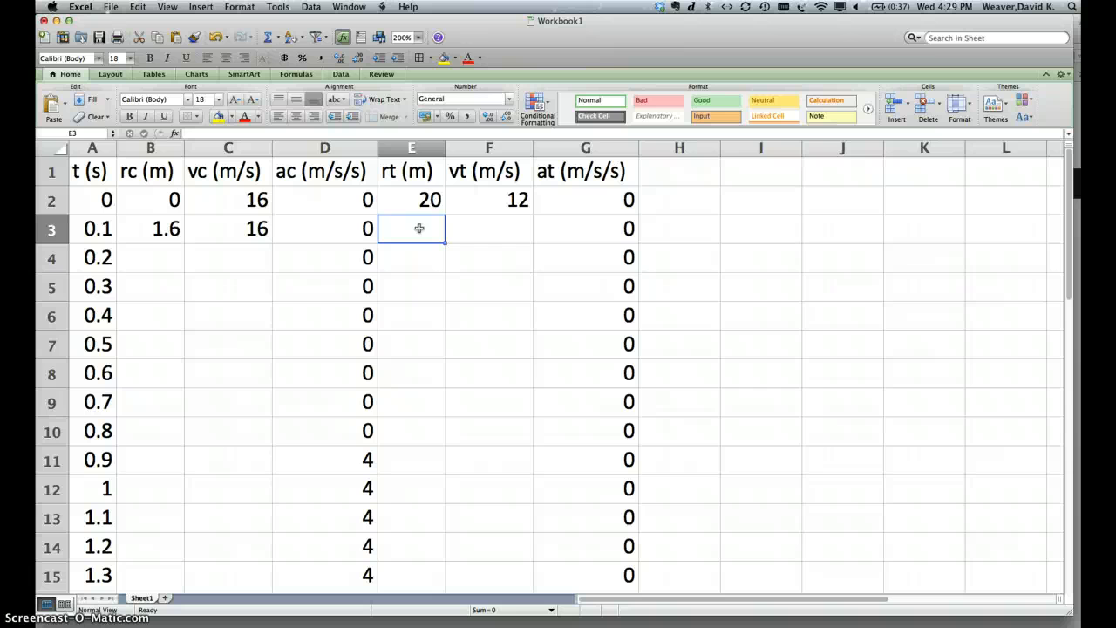
type("=")
left_click(419, 204)
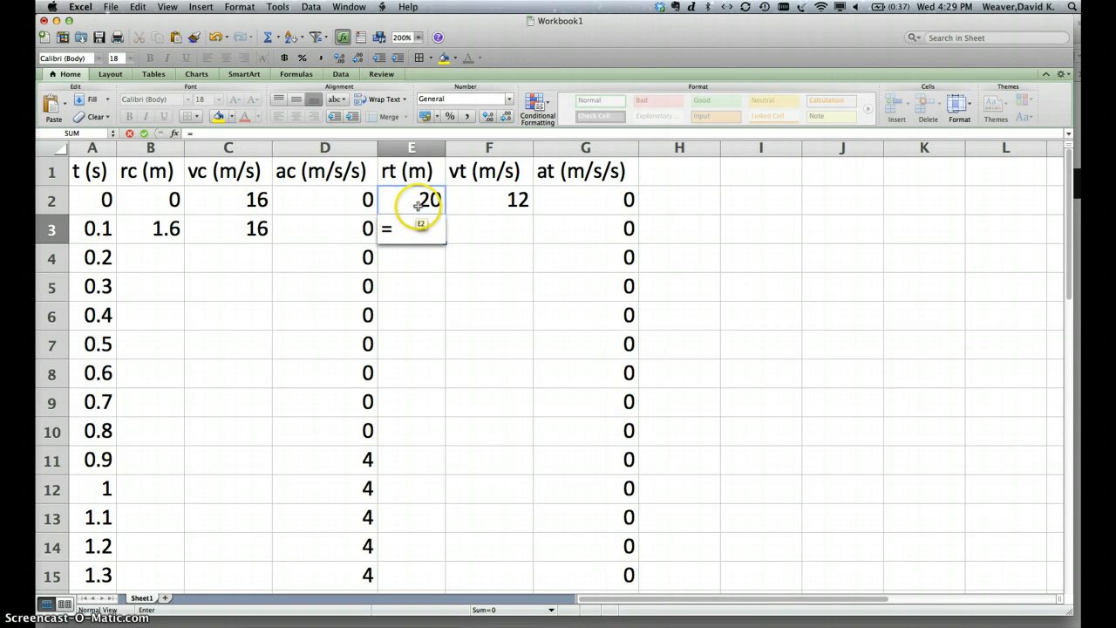
type("+")
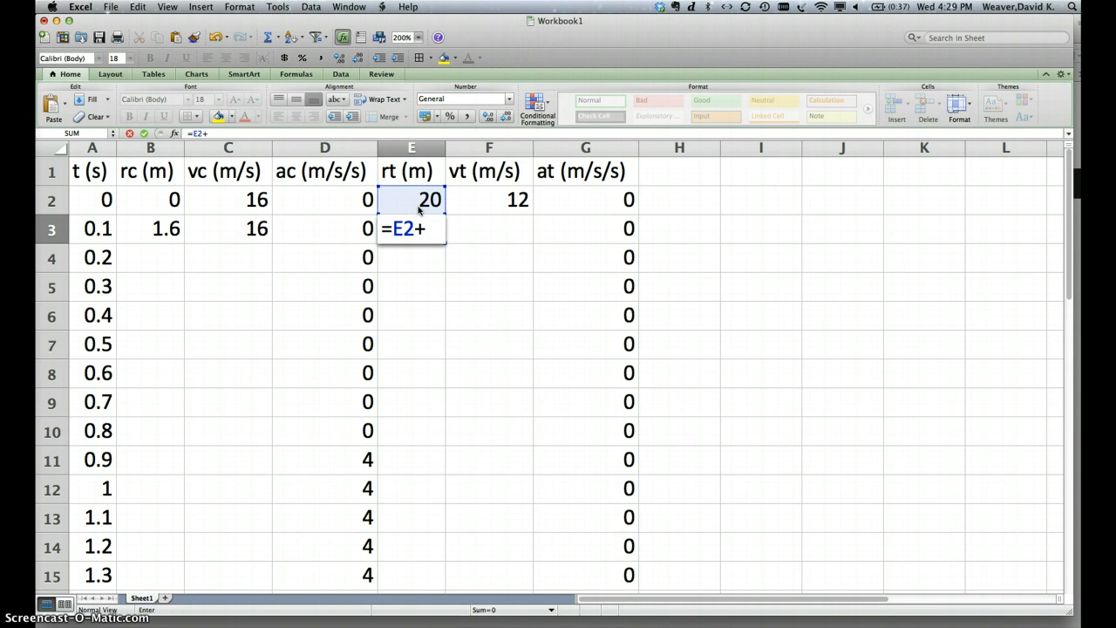
type("(")
left_click(503, 200)
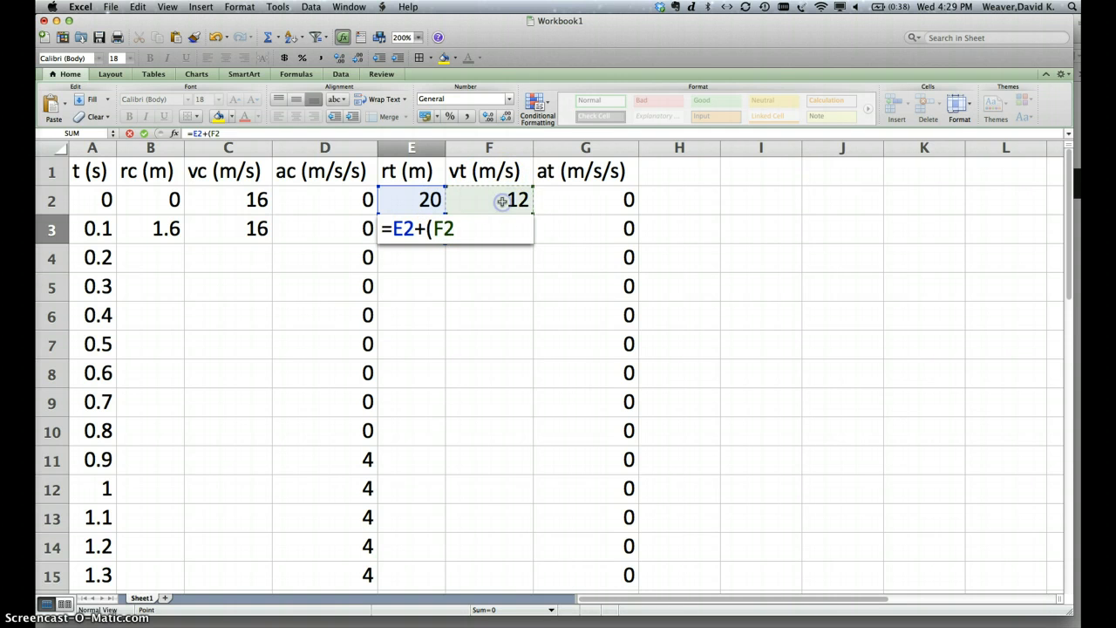
type("+")
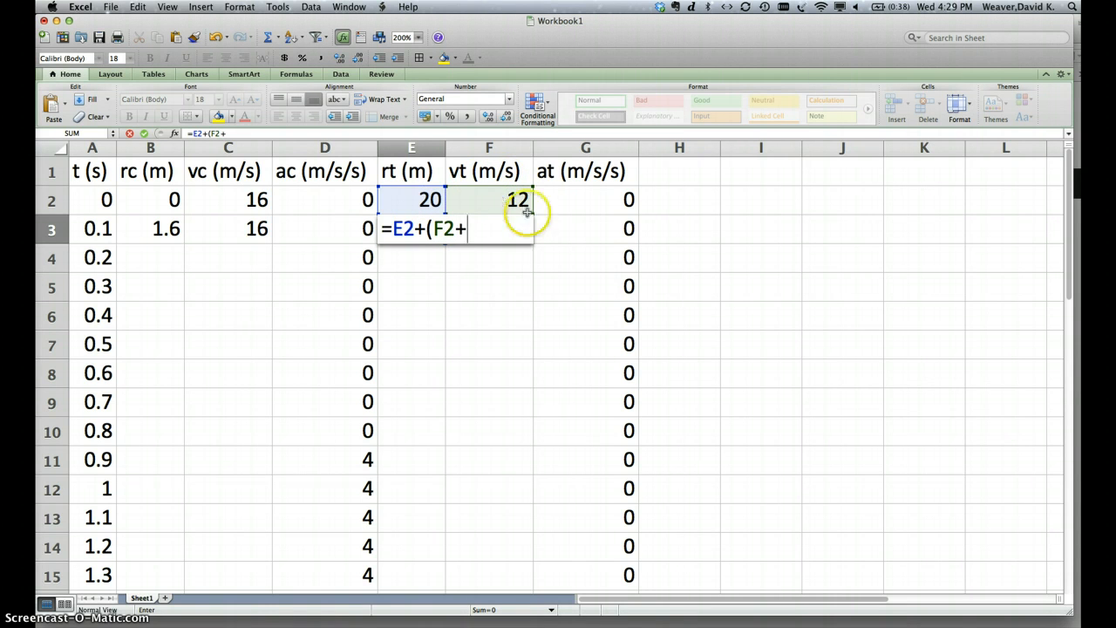
type("F")
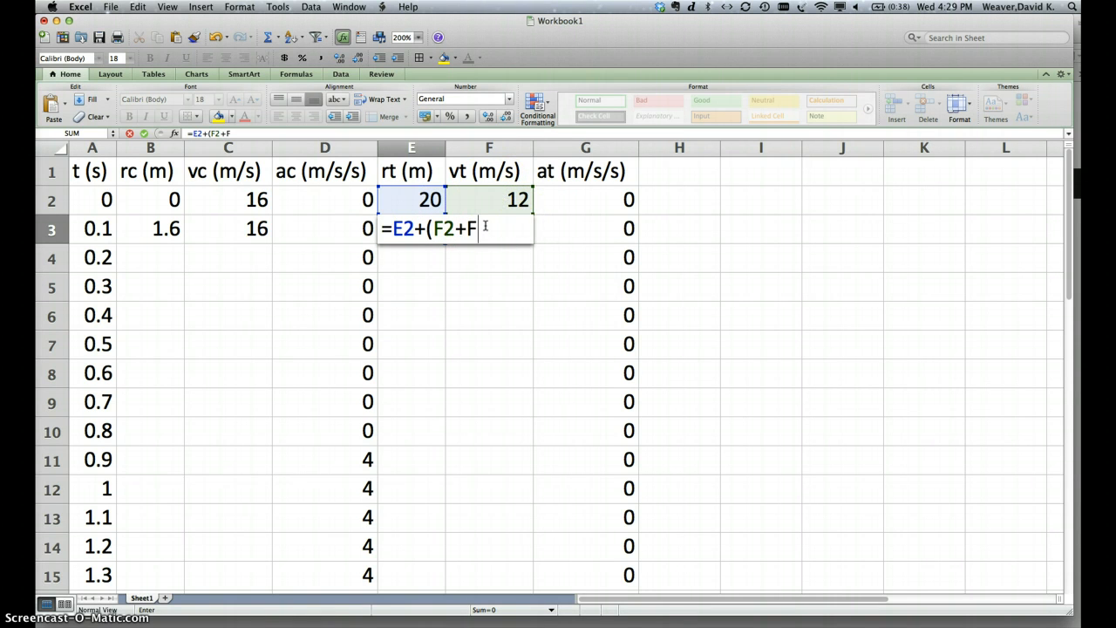
type("3)/2*")
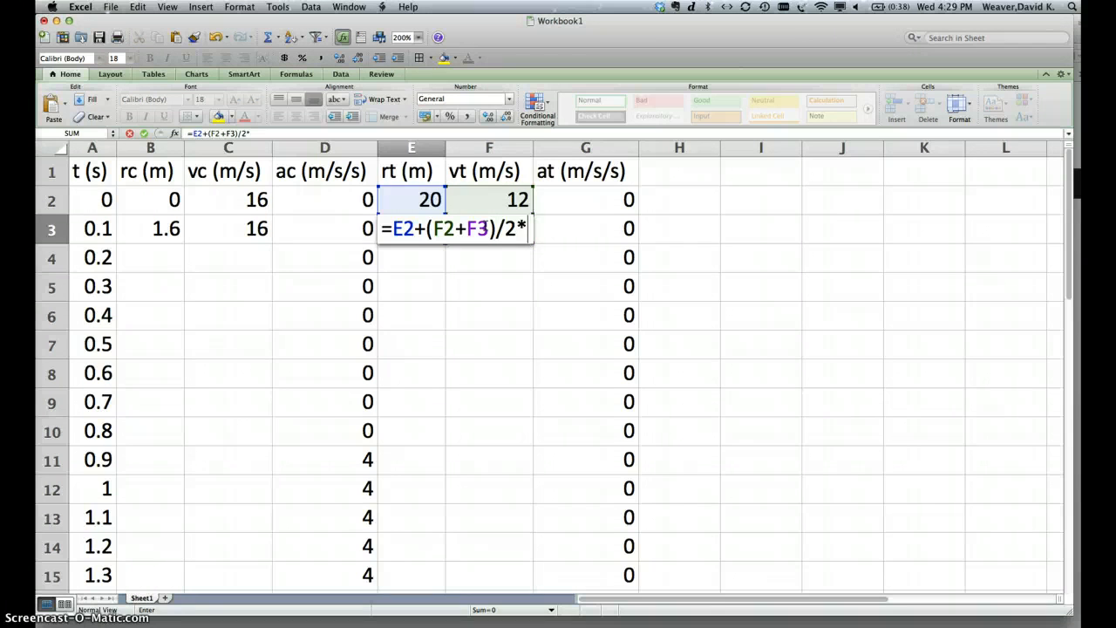
type("(")
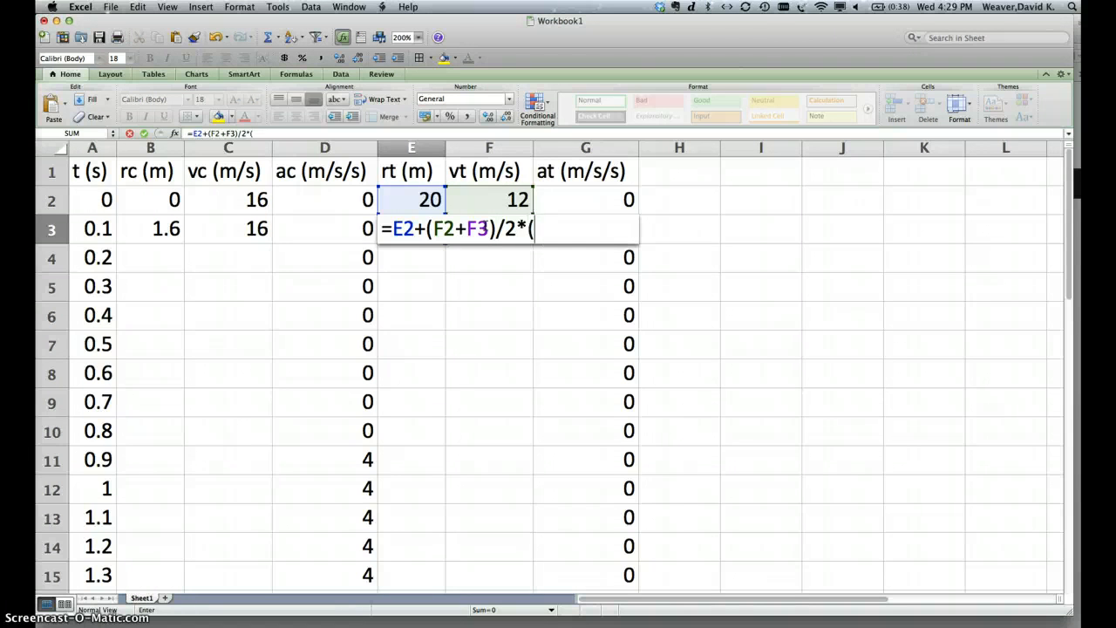
left_click(96, 229)
type("-")
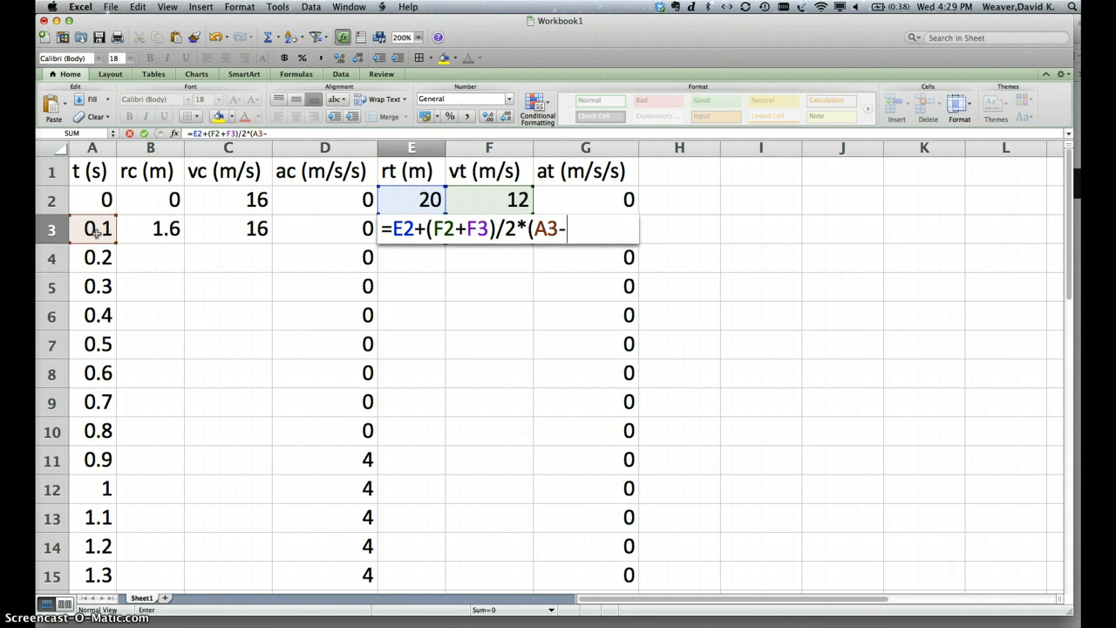
left_click(100, 200)
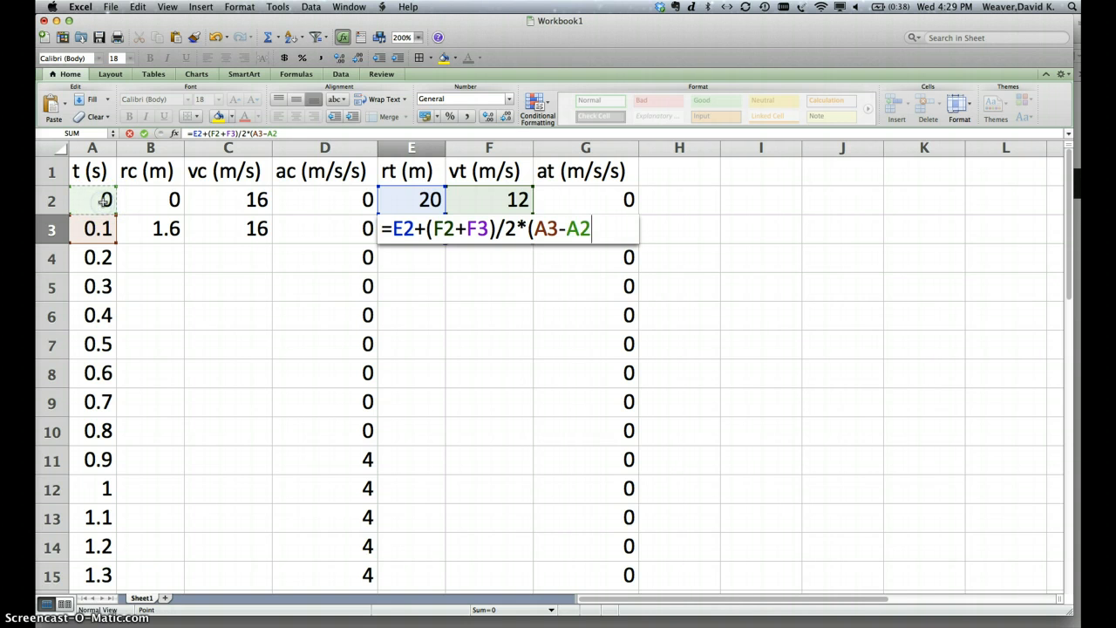
type(")")
key("Return")
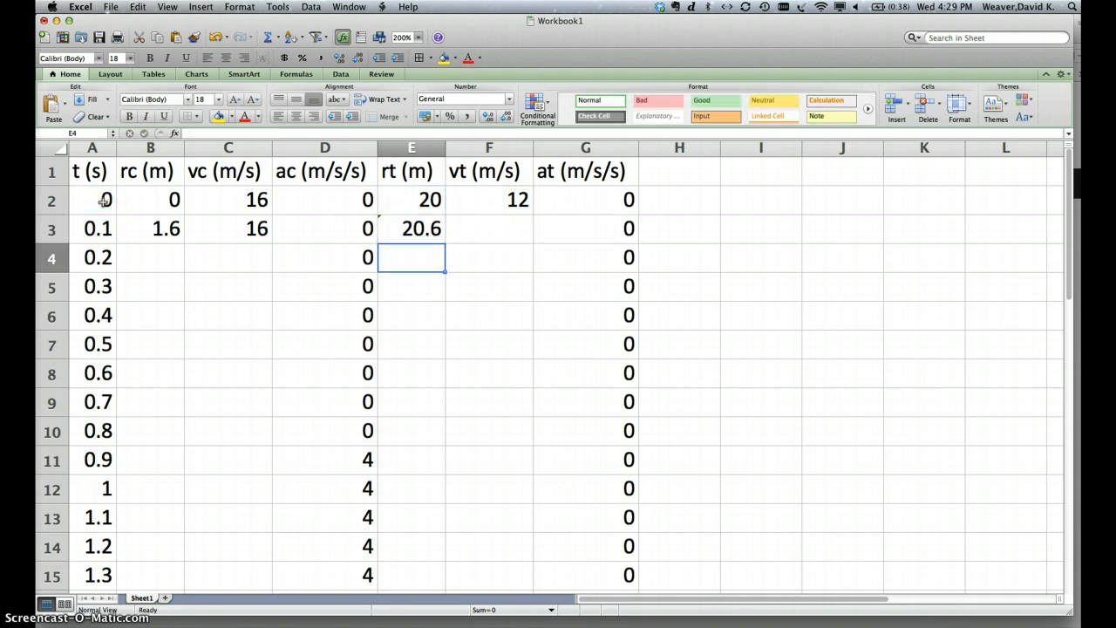
Enter the velocity formula =F2+G3*(A3-A2) in cell F3 of the vt column
left_click(494, 228)
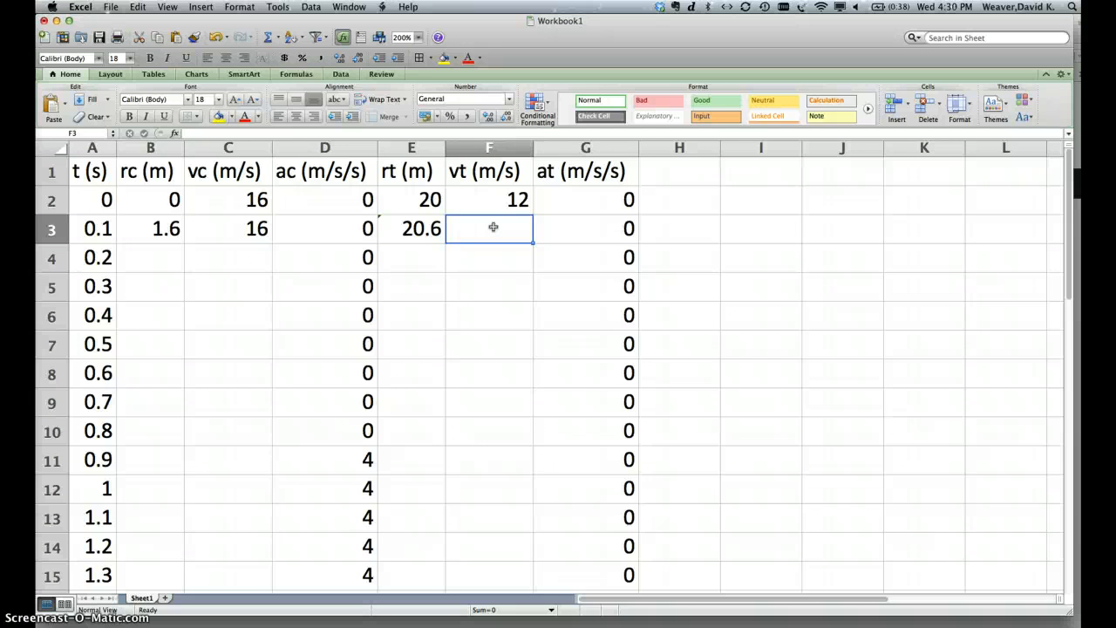
type("=")
left_click(511, 201)
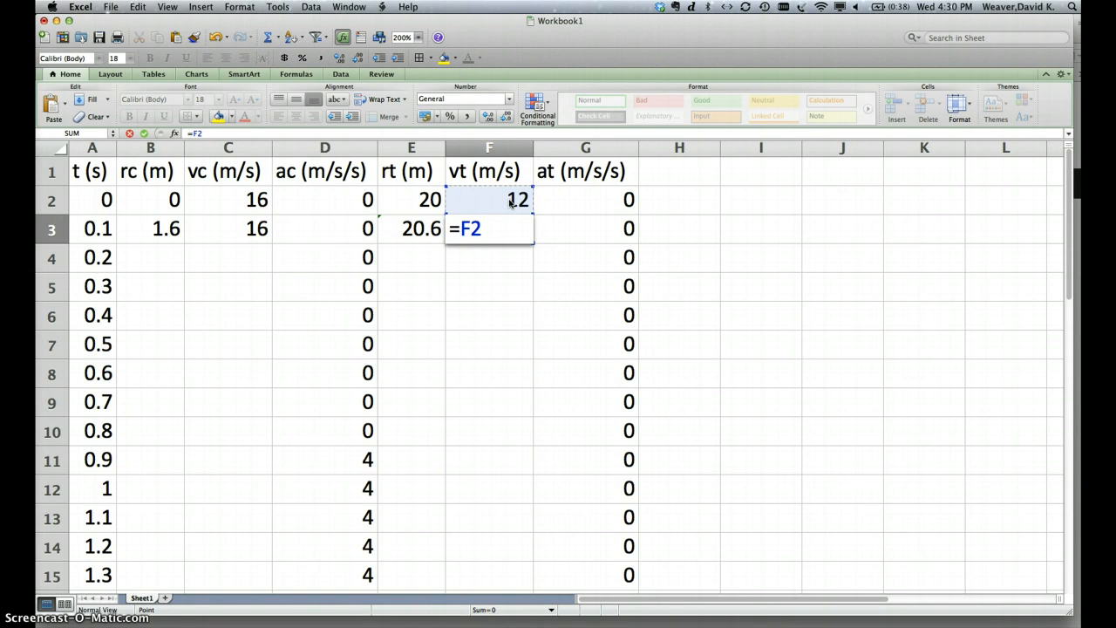
type("+")
left_click(629, 229)
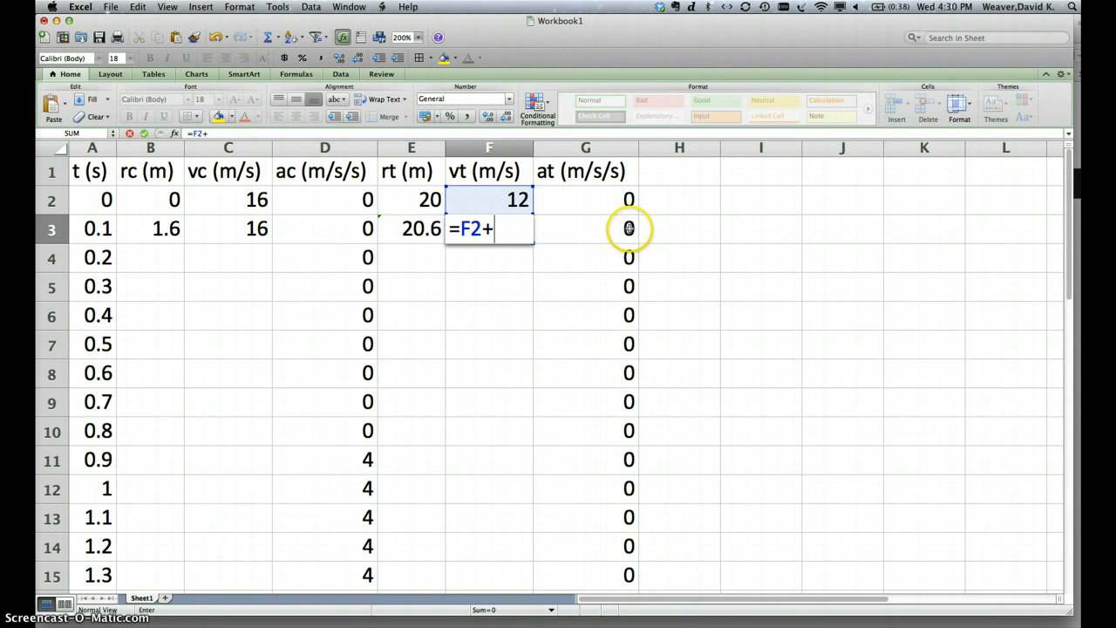
left_click(629, 229)
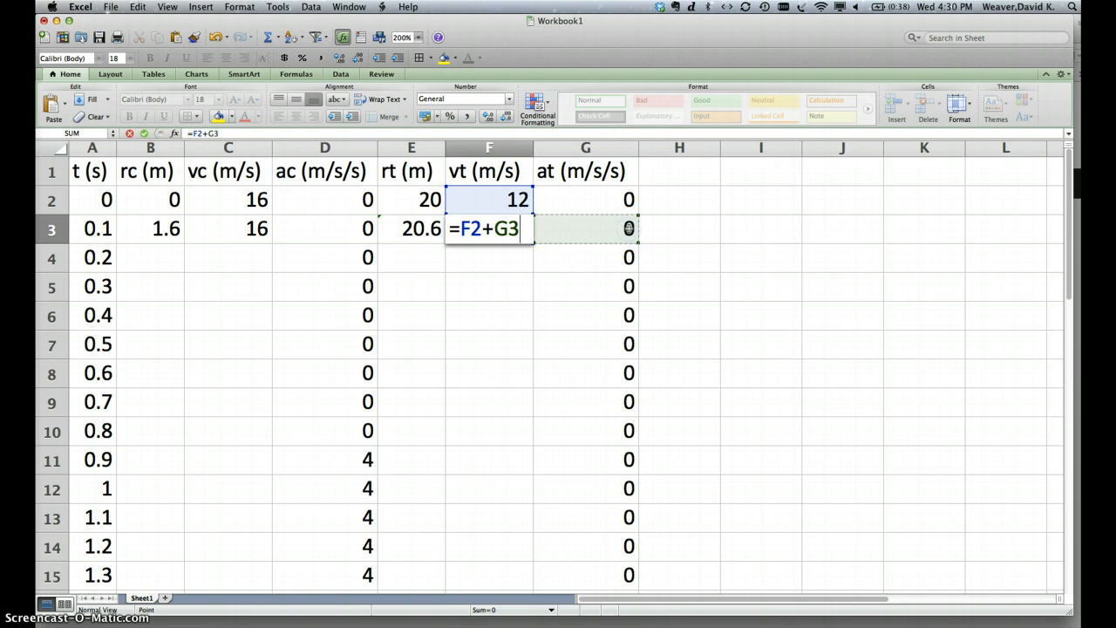
type("*")
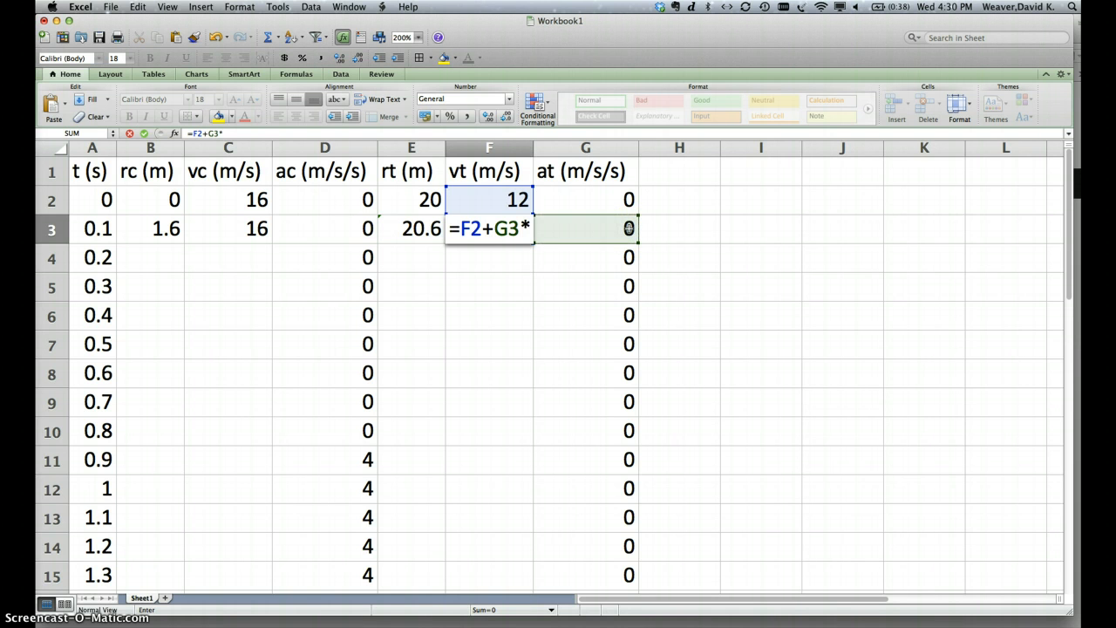
type("(")
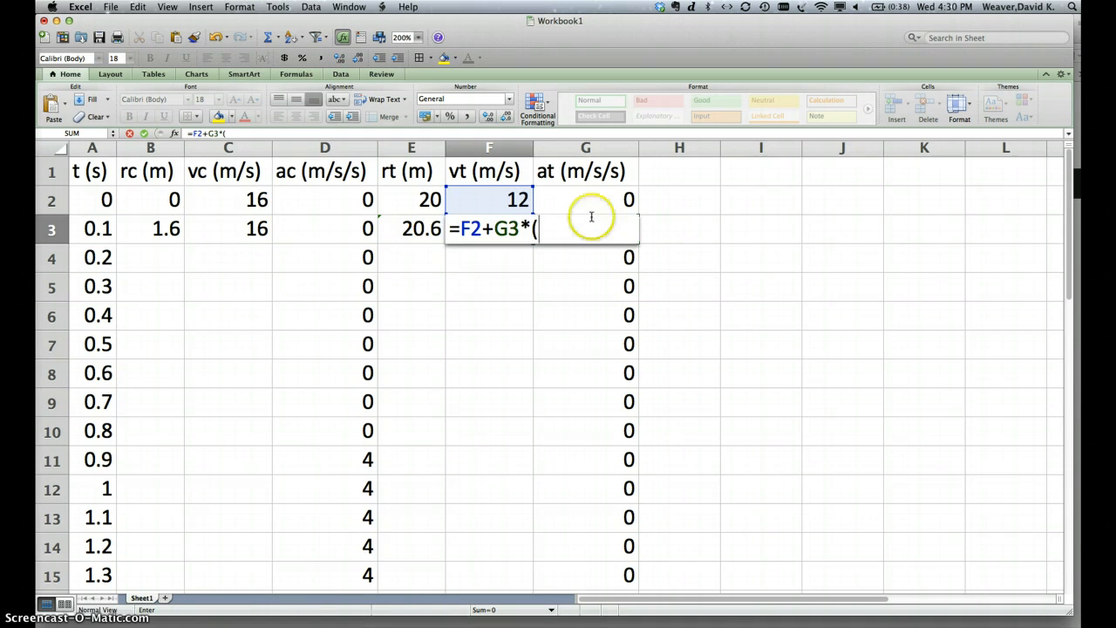
left_click(99, 227)
type("-")
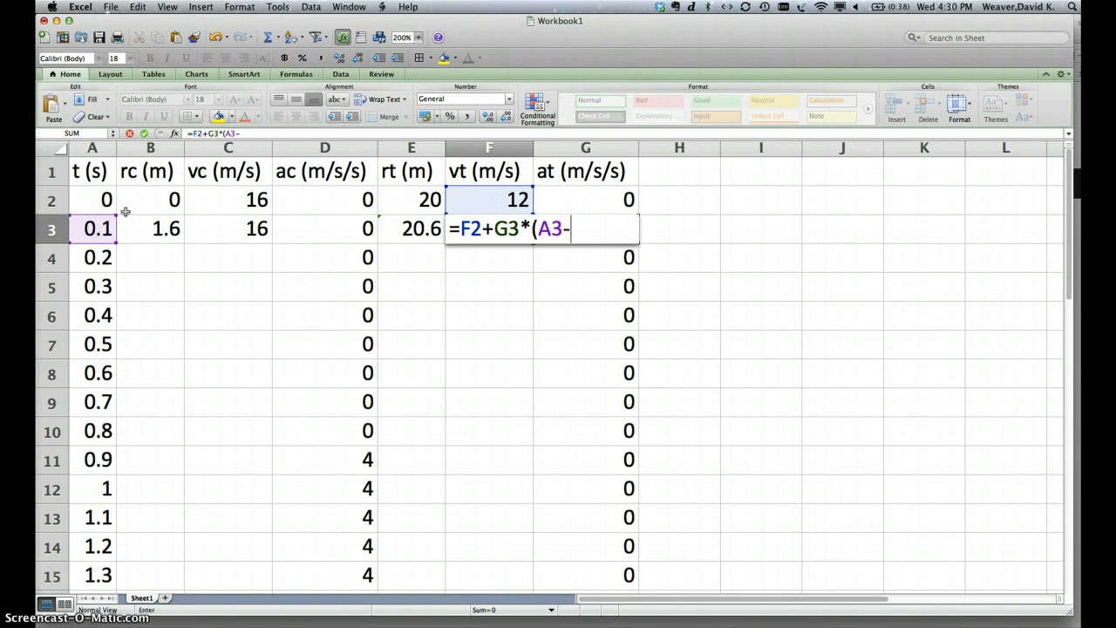
left_click(106, 200)
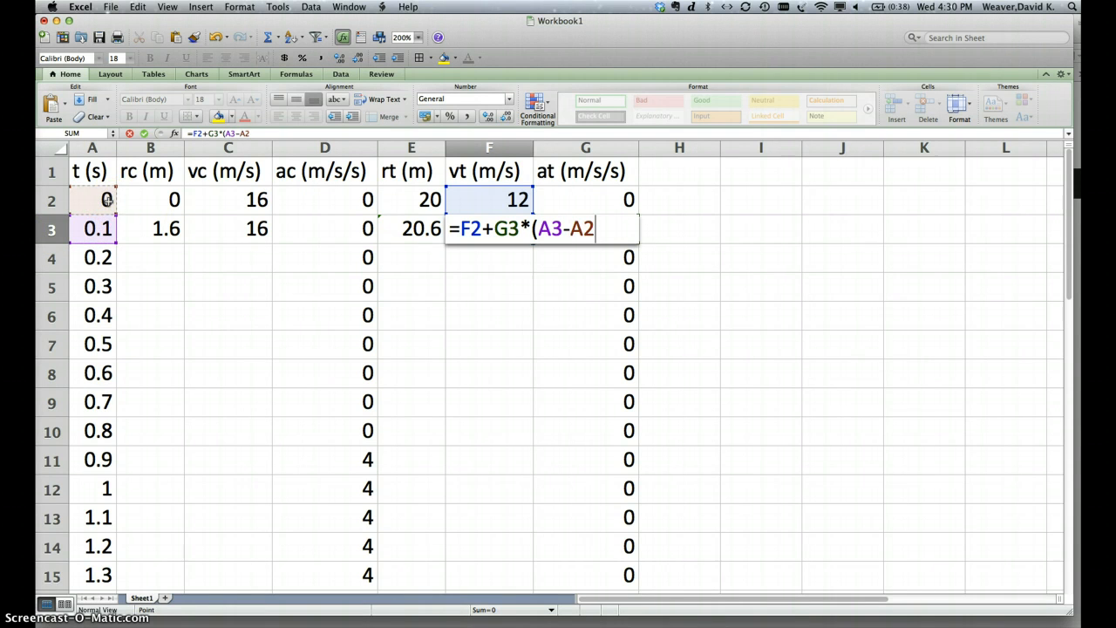
type(")")
key("Return")
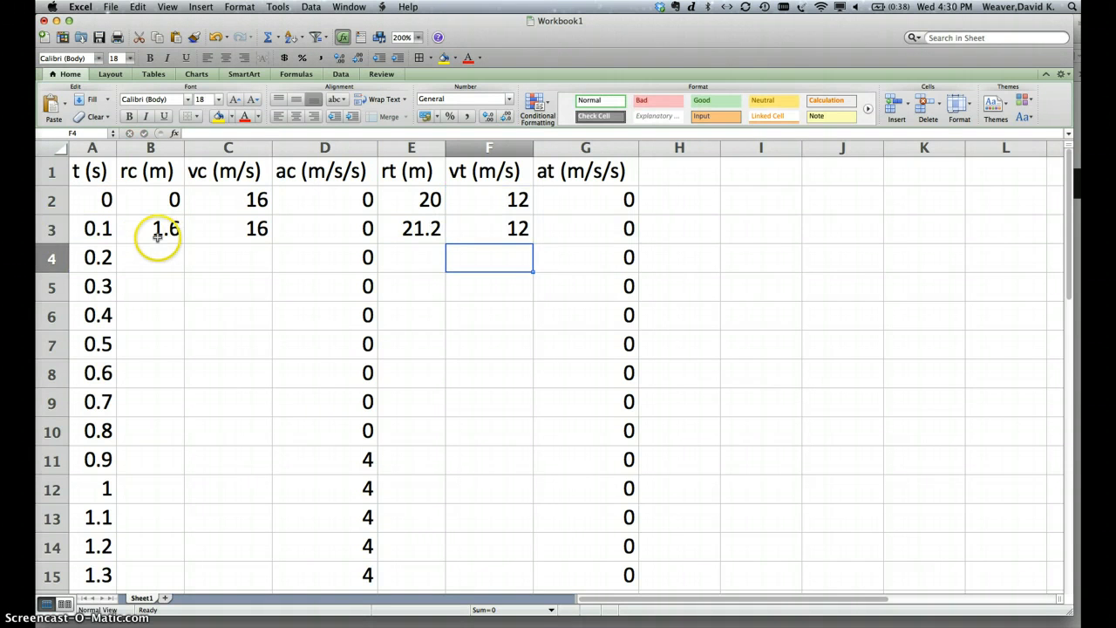
Fill the position and velocity formulas in B3:C3 and E3:F3 down to row 32
left_click_drag(155, 229, 231, 229)
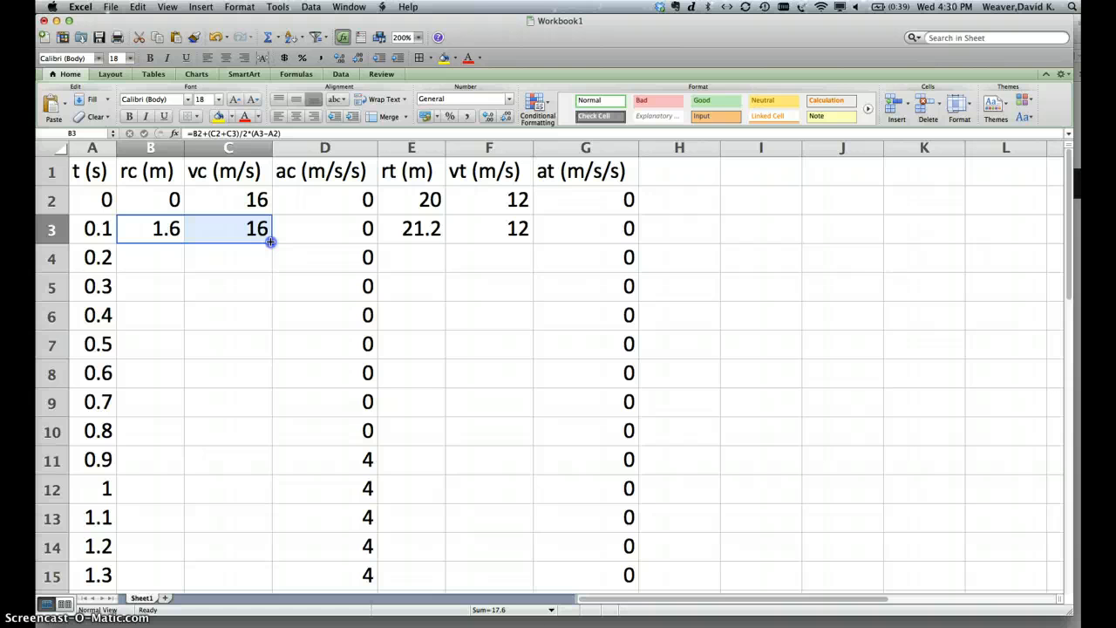
left_click_drag(271, 242, 252, 581)
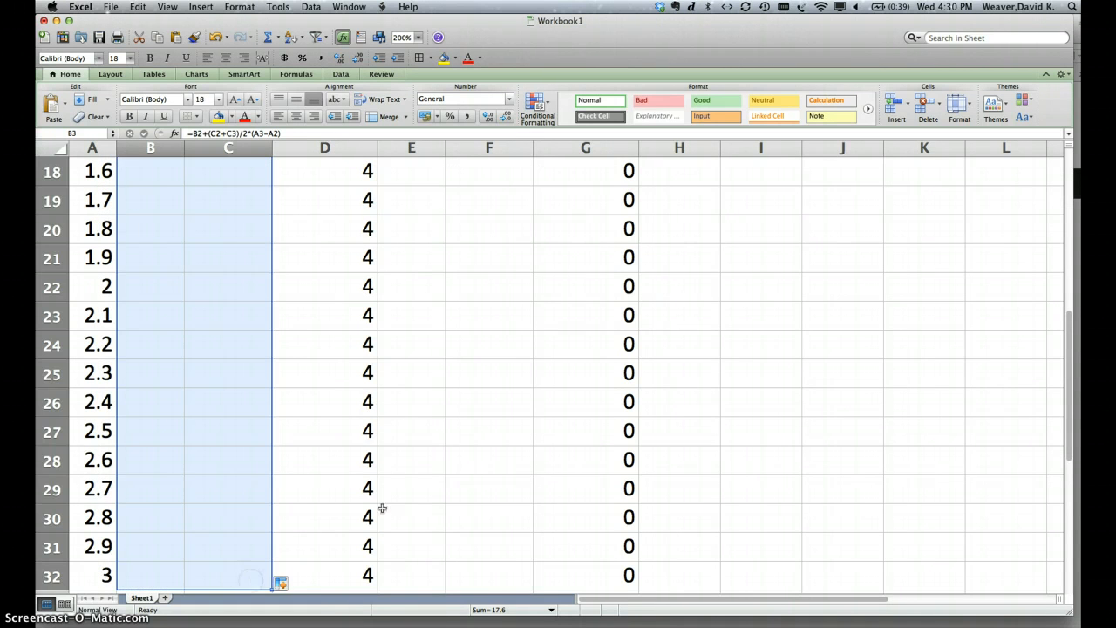
scroll(463, 459, "up", 5)
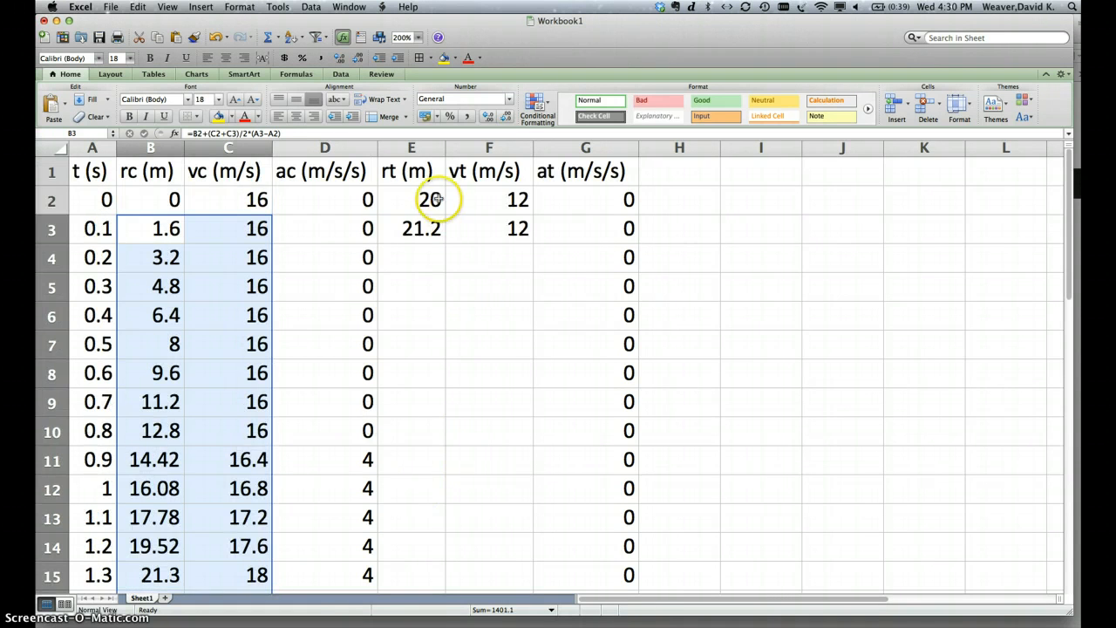
left_click_drag(419, 228, 499, 401)
scroll(297, 468, "up", 3)
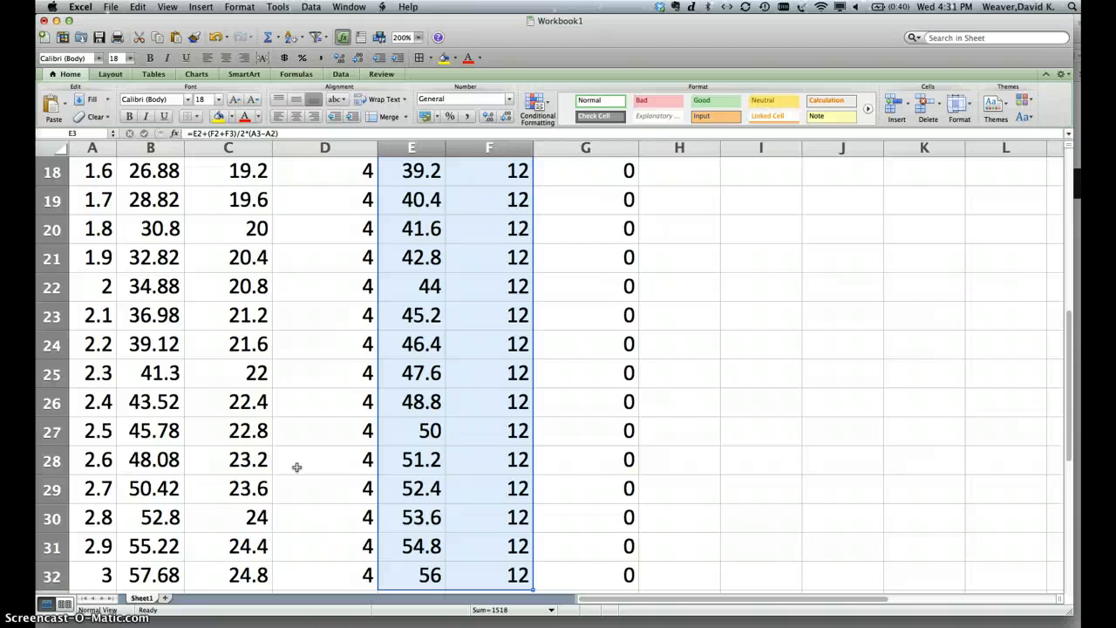
Compare the rc and rt positions in rows 30 and 31 to see when one object passes the other
left_click(52, 518)
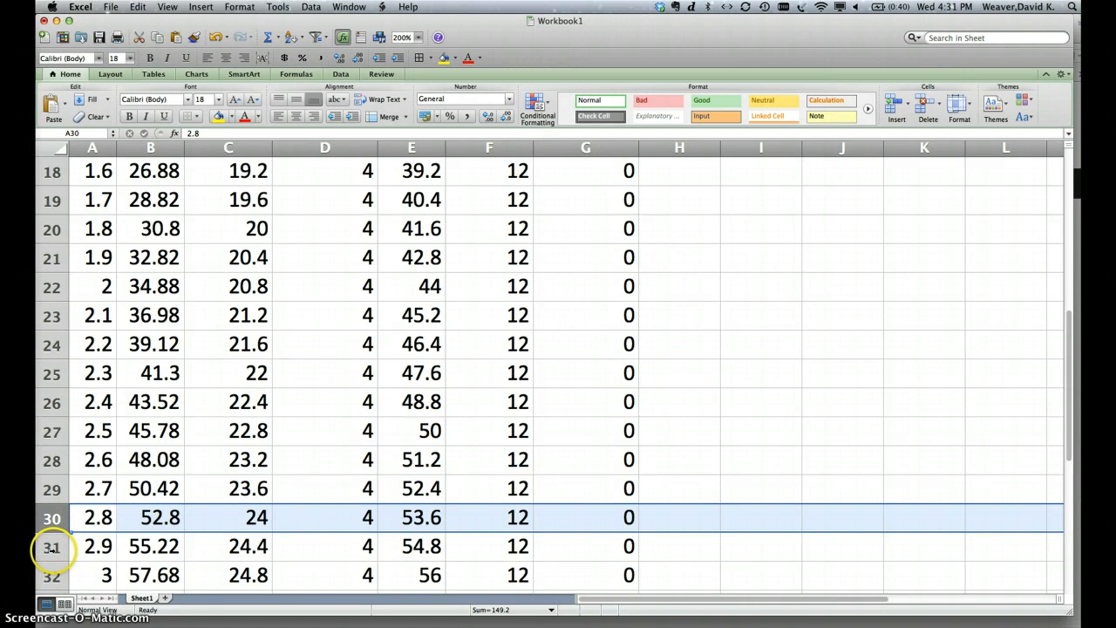
left_click(51, 547)
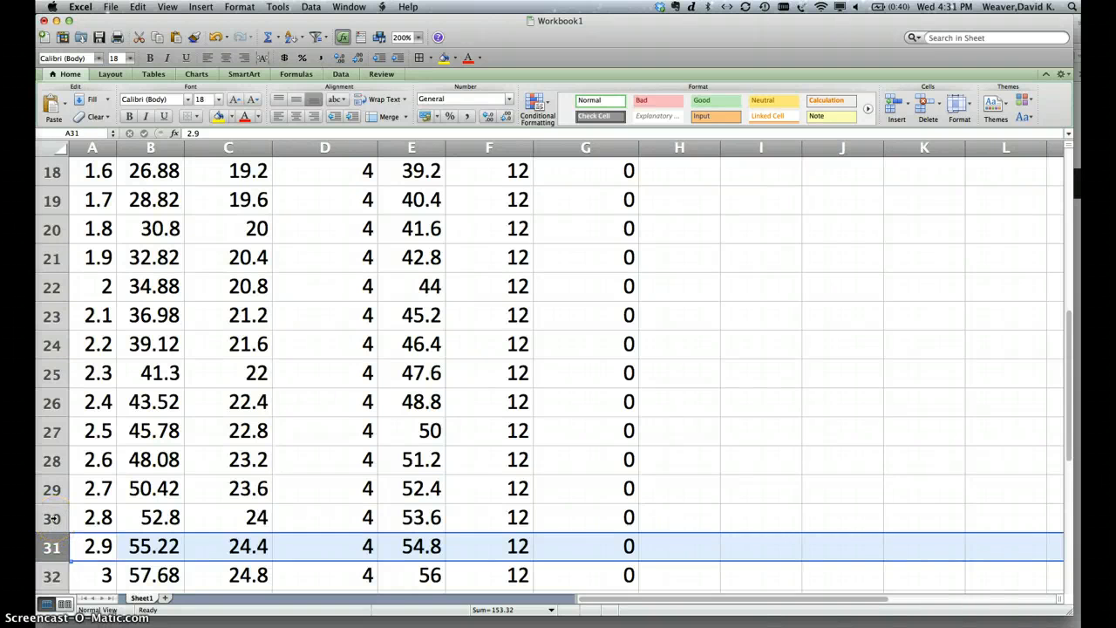
Highlight rows 30 and 31 together to examine the passing interval, and inspect row 11 where the ac acceleration starts
left_click(51, 518)
left_click_drag(51, 531, 51, 544)
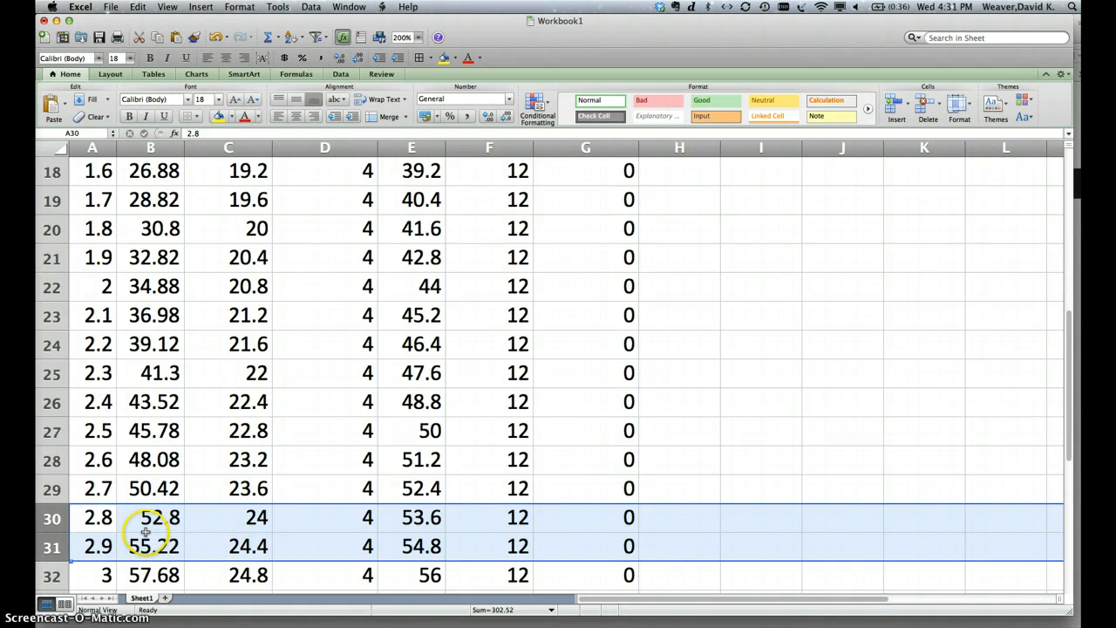
scroll(145, 534, "up", 1)
scroll(146, 533, "up", 6)
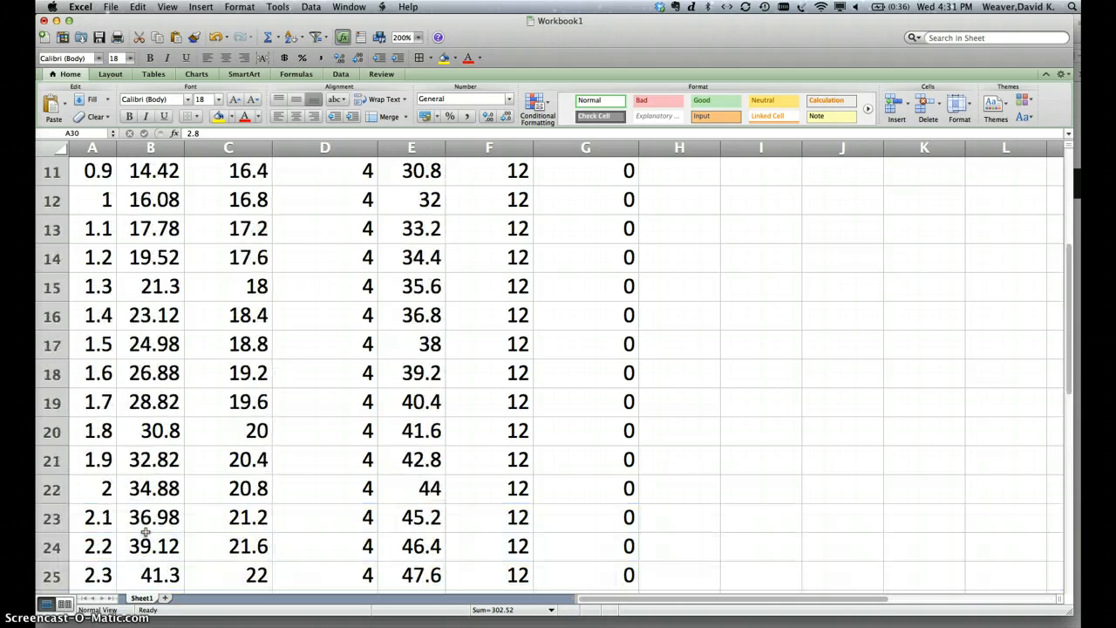
scroll(146, 532, "up", 4)
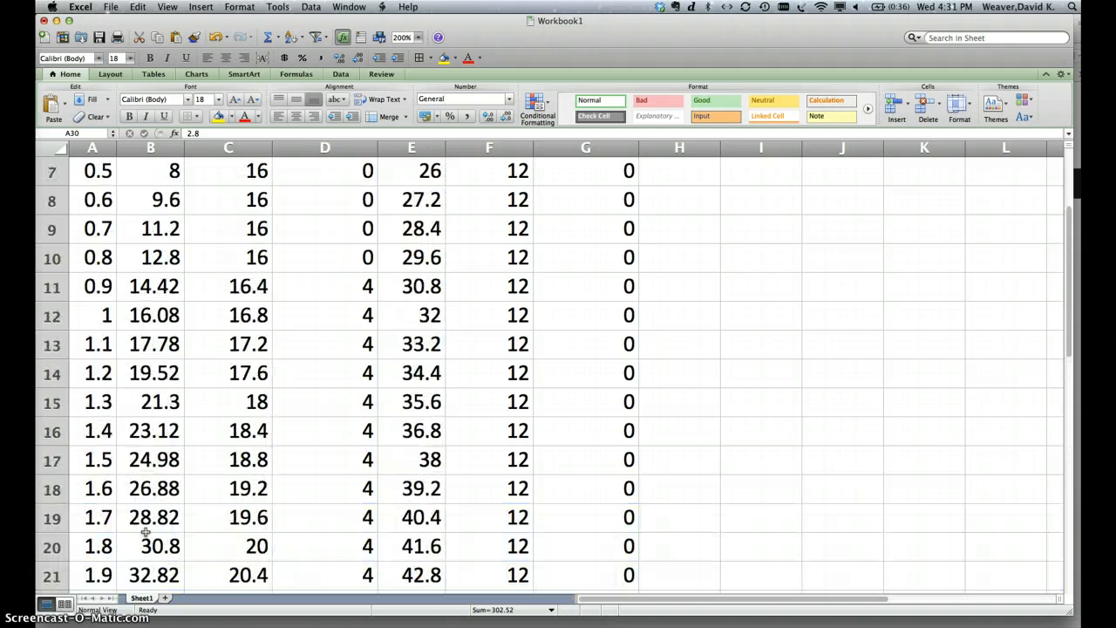
scroll(146, 532, "up", 4)
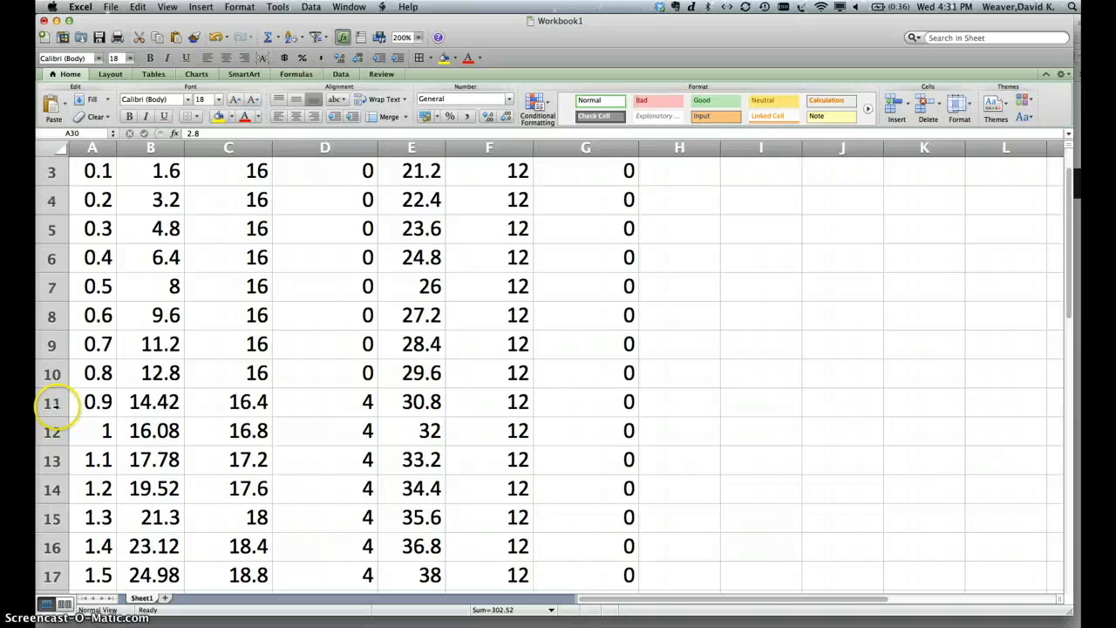
left_click(52, 403)
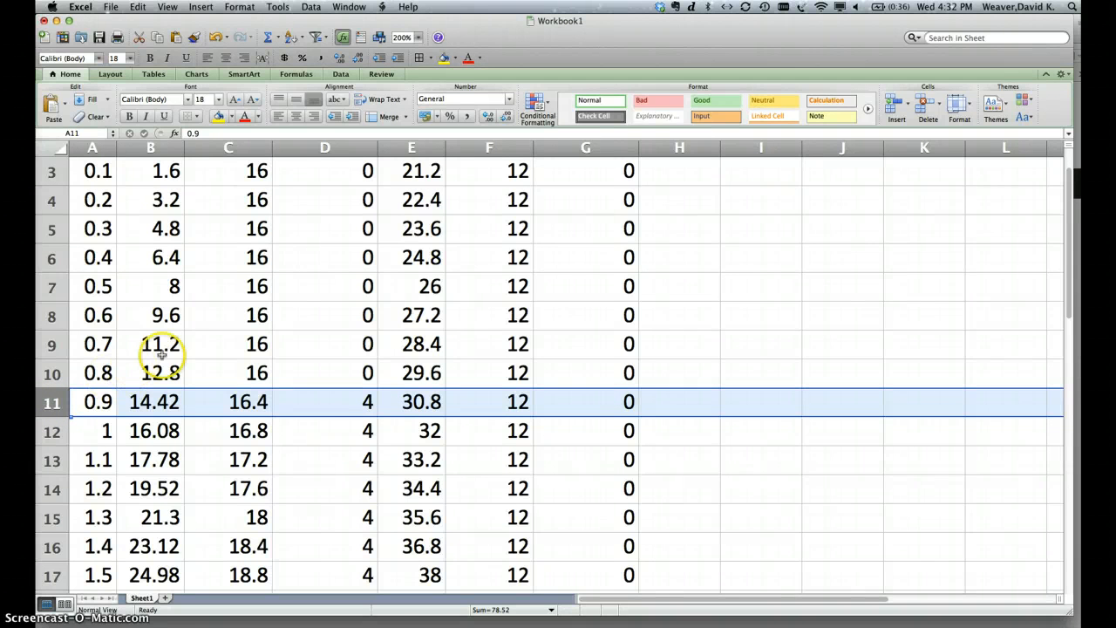
Review the starting conditions in row 2 under the column headings and compare them with row 11
scroll(170, 347, "up", 2)
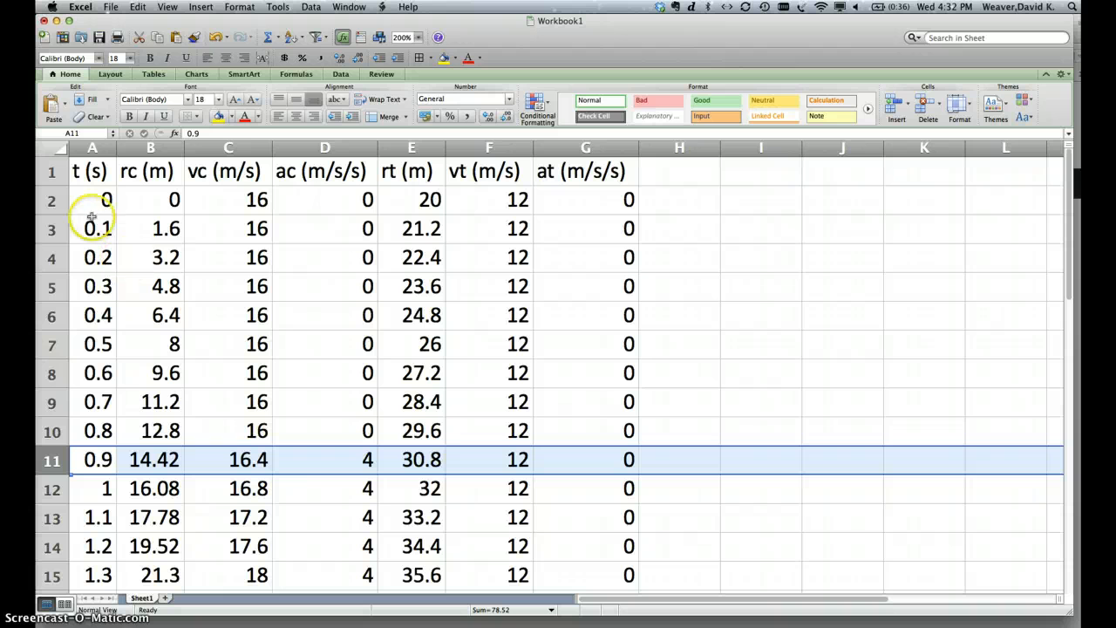
left_click(50, 200)
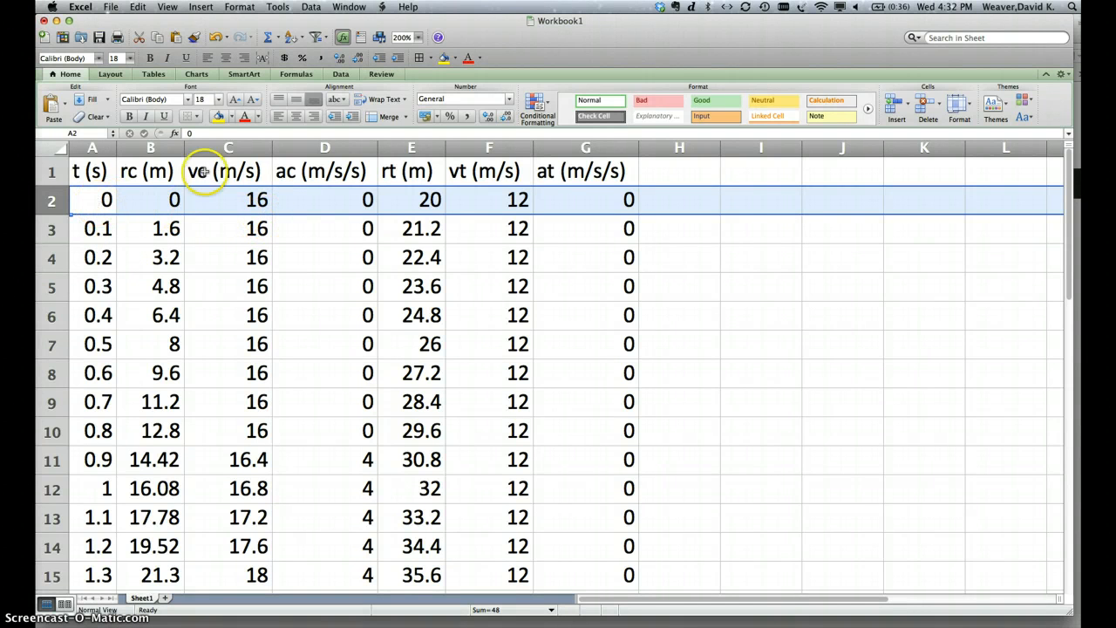
left_click(52, 462)
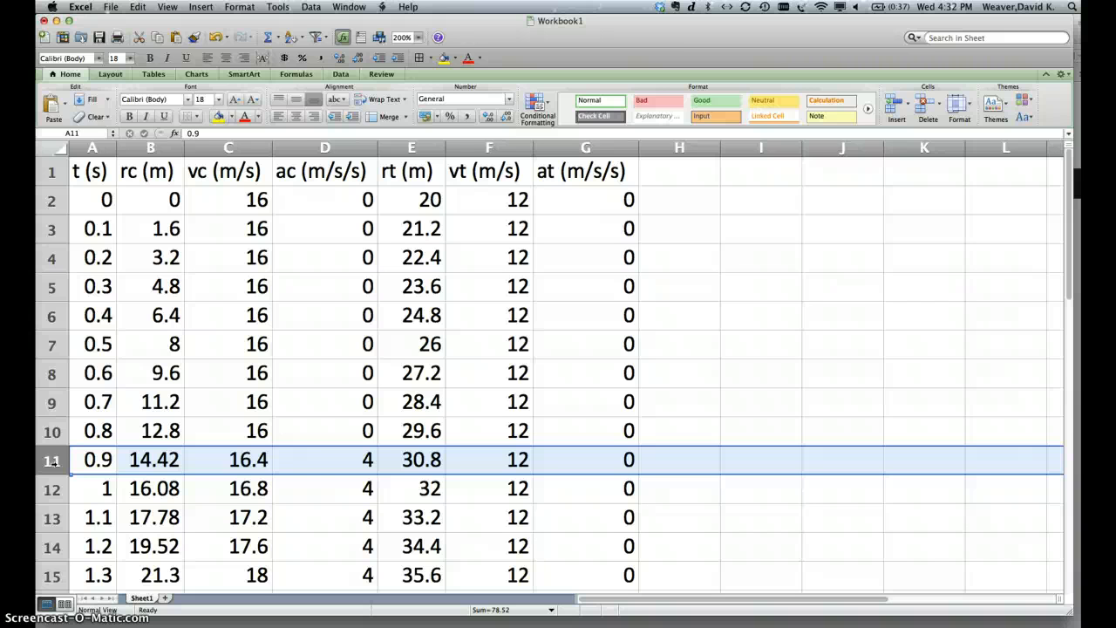
Select rows 30 and 31 again to check the time interval in which rc overtakes rt
scroll(52, 462, "down", 10)
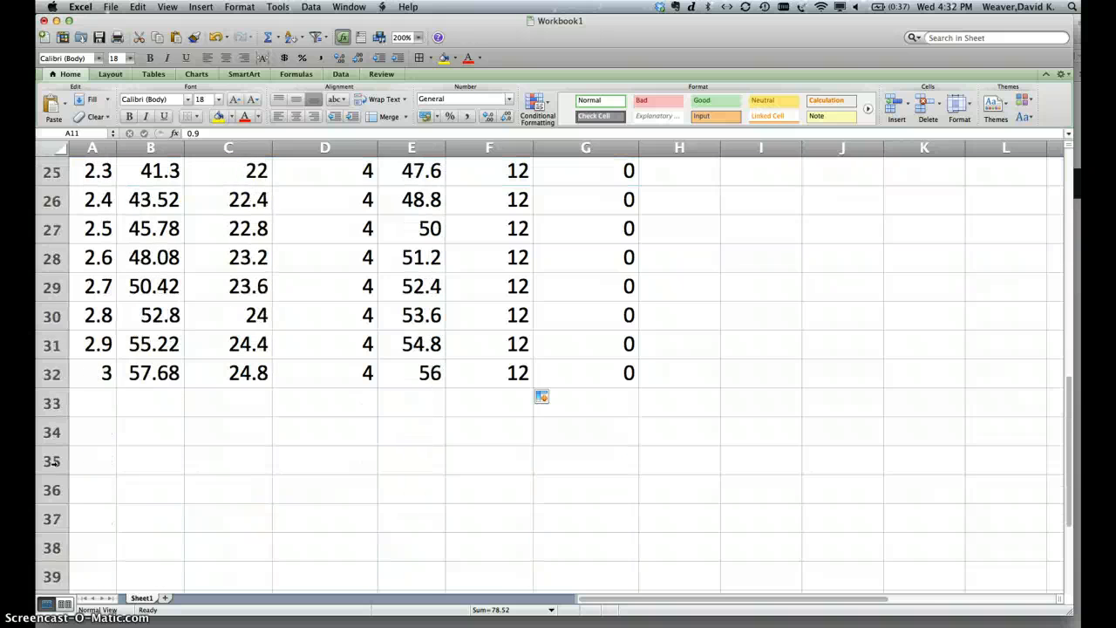
left_click(53, 318)
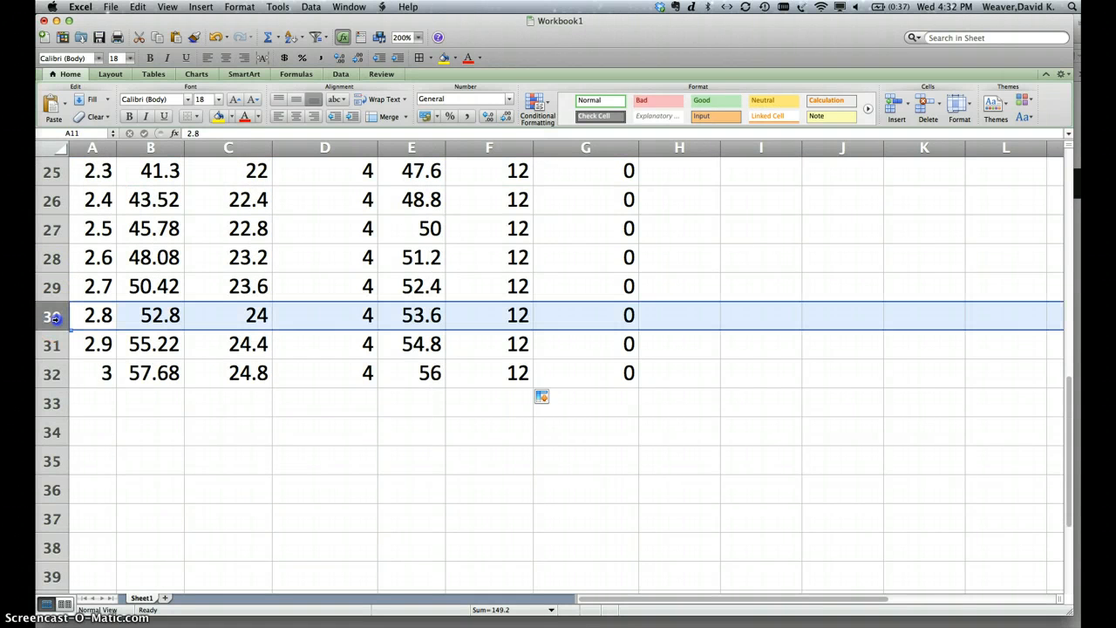
left_click_drag(52, 317, 53, 343)
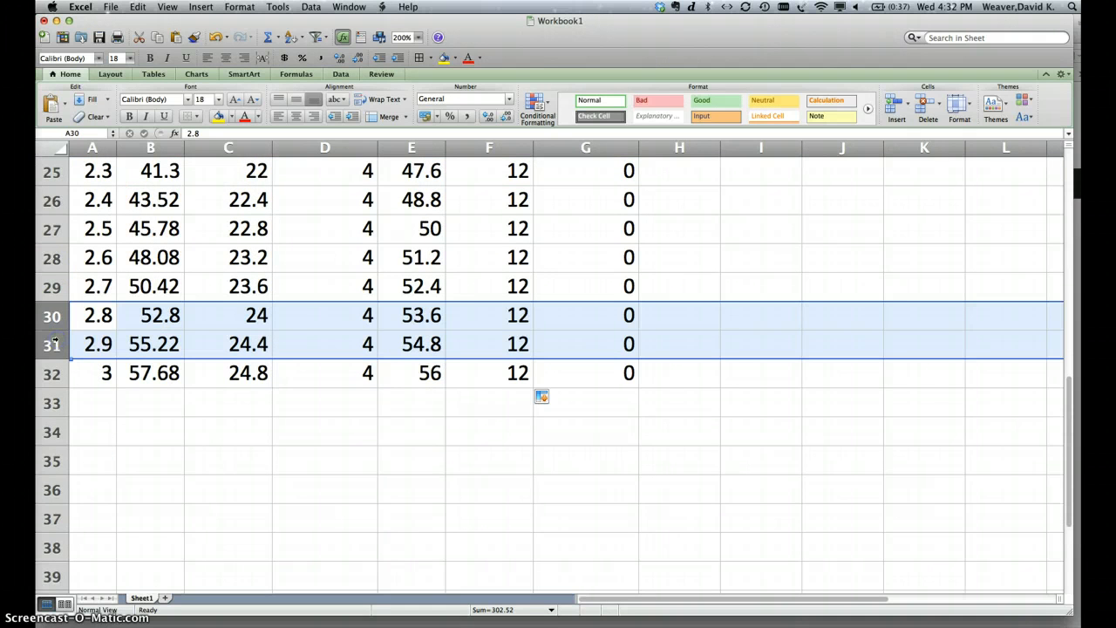